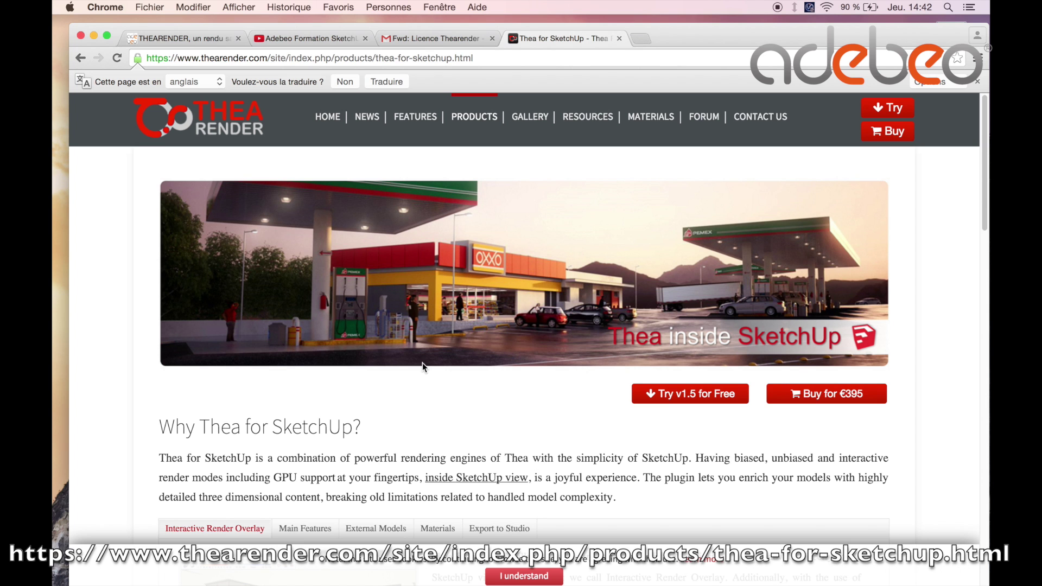
Scroll past the Windows and MacOSX download options, then switch to the 'Fwd: Licence Thearender' email.
{"action": "scroll", "coordinate": [432, 372], "scroll_direction": "down", "scroll_amount": 15}
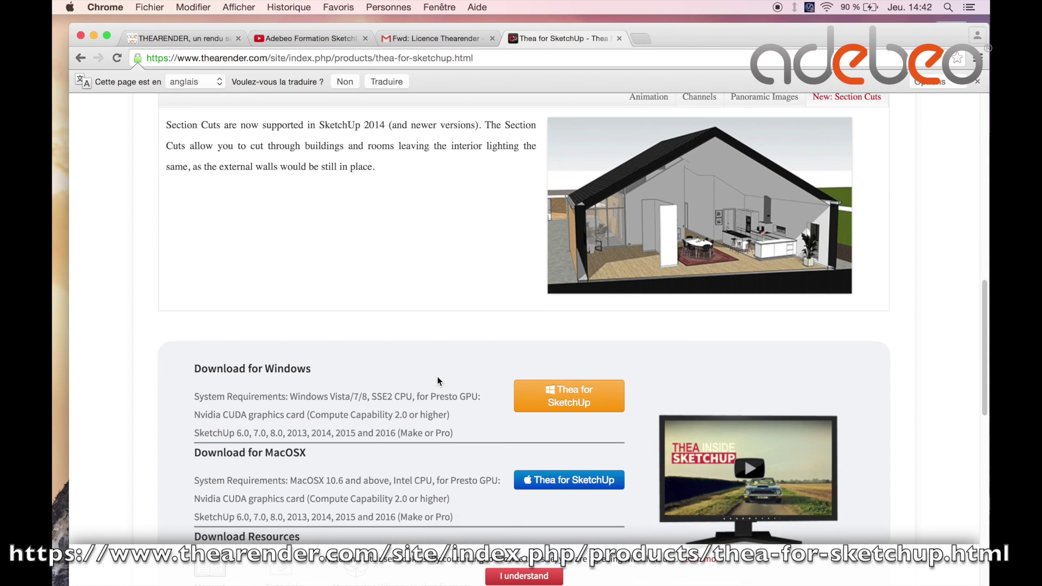
{"action": "scroll", "coordinate": [438, 380], "scroll_direction": "down", "scroll_amount": 3}
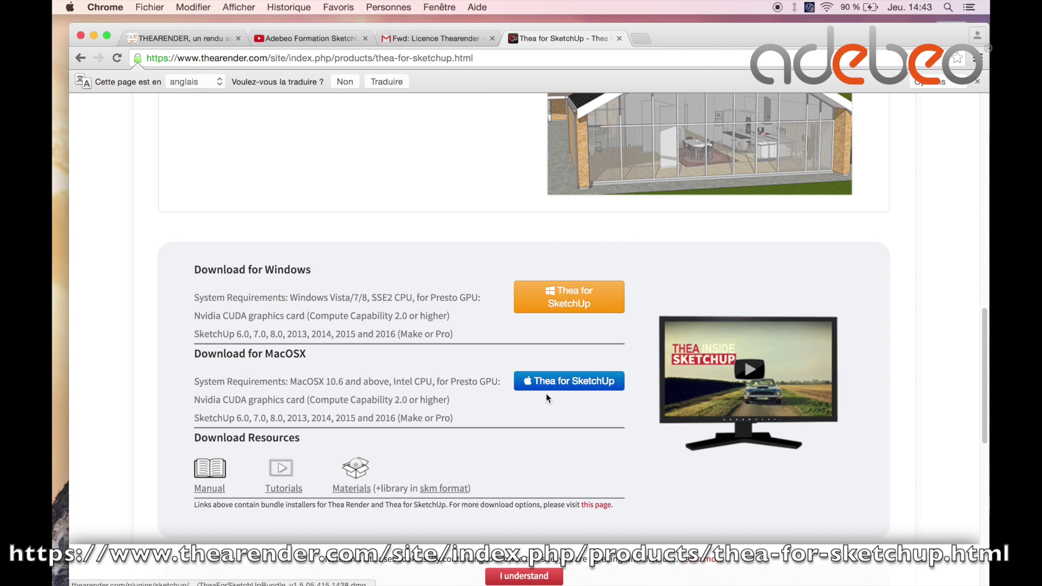
{"action": "left_click", "coordinate": [440, 41]}
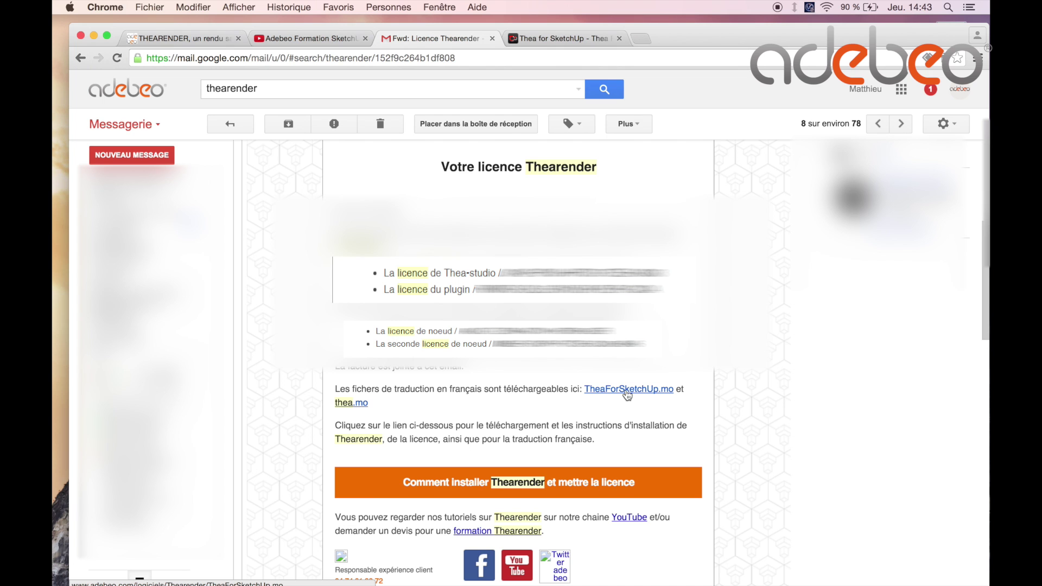
Download thea.mo from the licence email and move Chrome aside to expose the desktop.
{"action": "left_click", "coordinate": [352, 403]}
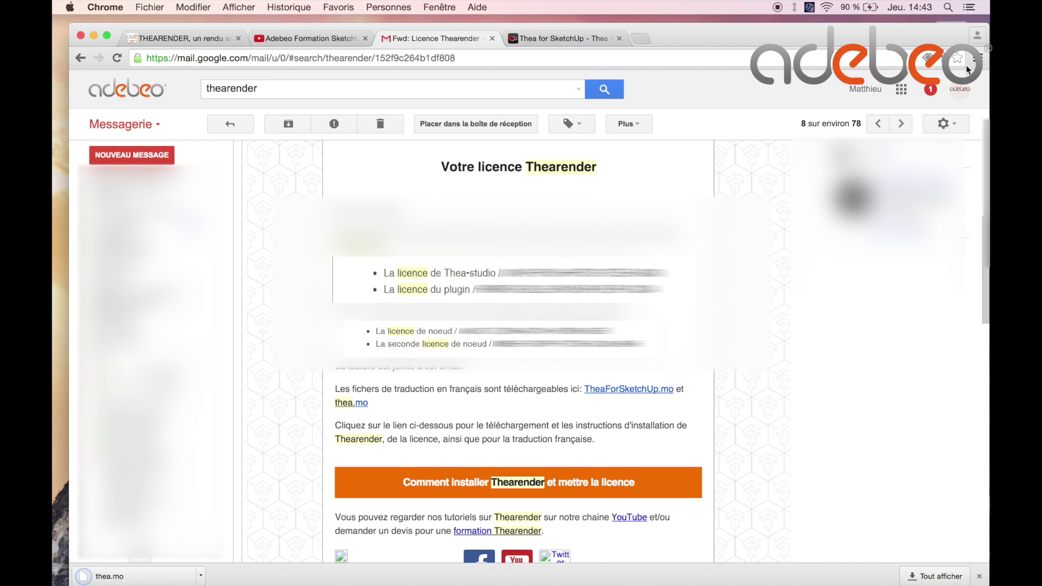
{"action": "mouse_move", "coordinate": [926, 42]}
{"action": "left_mouse_down"}
{"action": "mouse_move", "coordinate": [849, 36]}
{"action": "mouse_move", "coordinate": [929, 38]}
{"action": "left_mouse_up"}
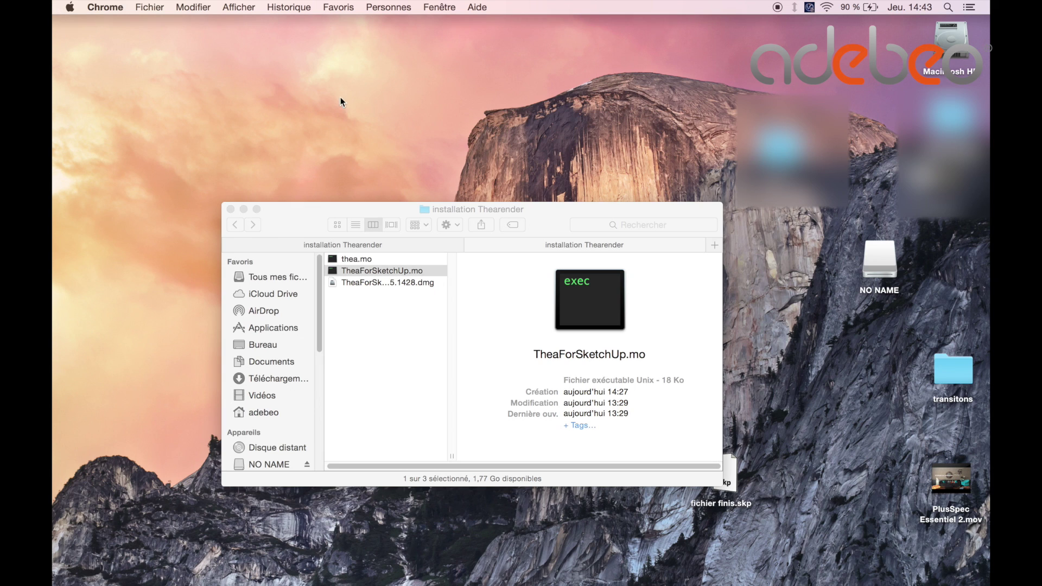
Mount the Thea for SketchUp bundle .dmg from the installation Thearender folder.
{"action": "left_click_drag", "start_coordinate": [304, 209], "coordinate": [296, 107]}
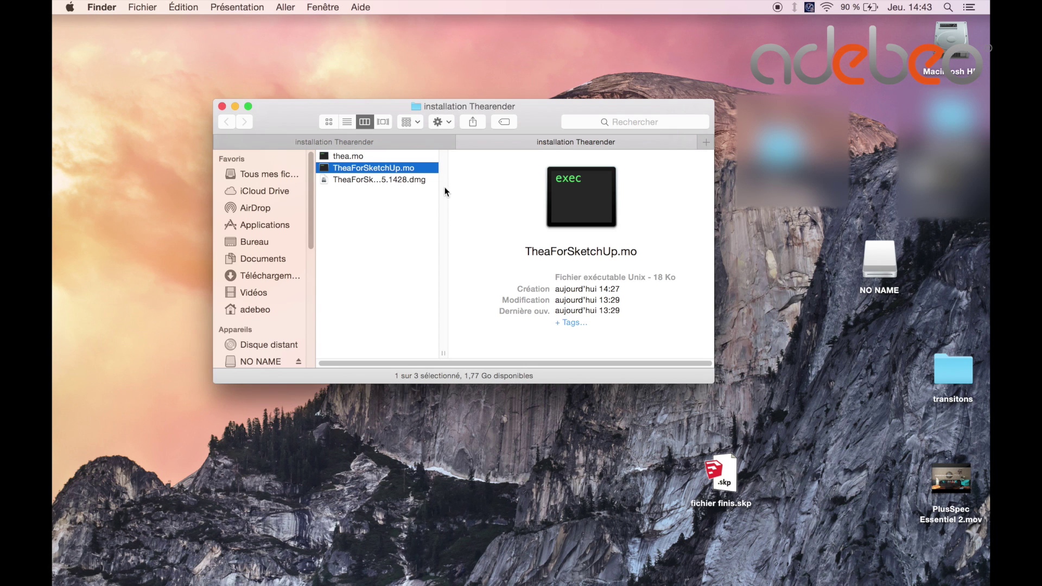
{"action": "left_click", "coordinate": [383, 181]}
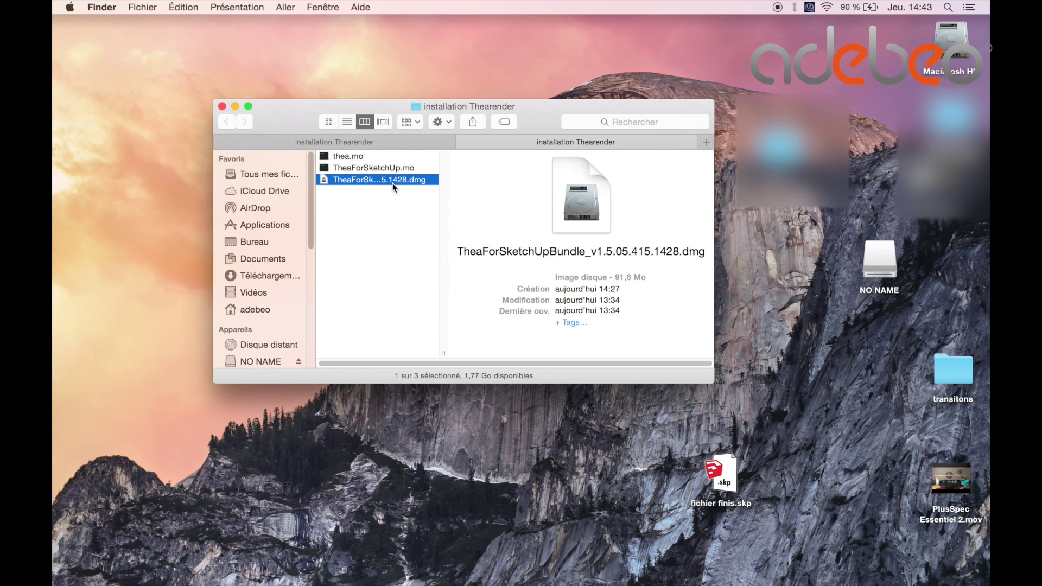
{"action": "double_click", "coordinate": [392, 183]}
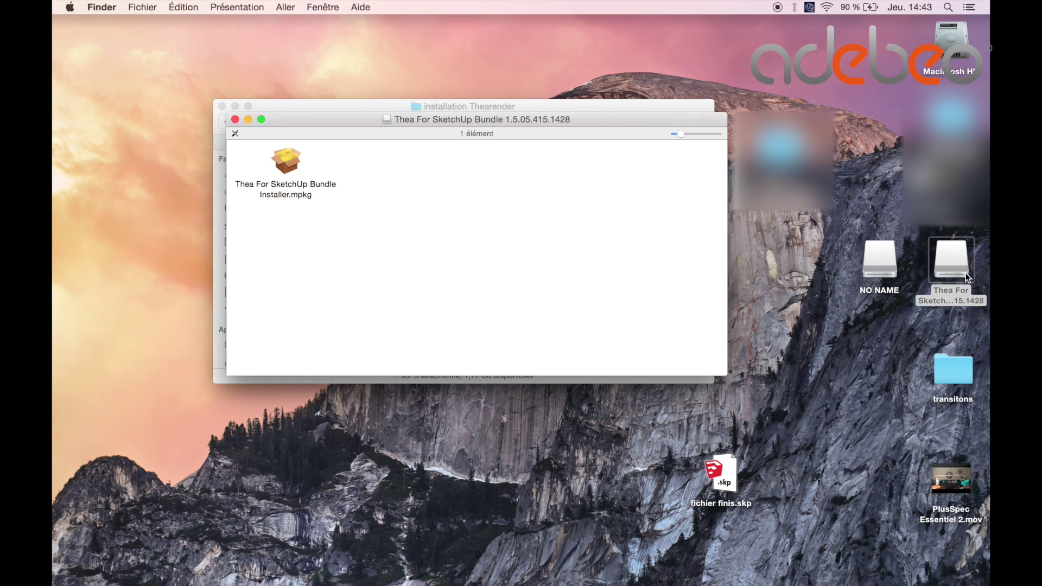
Launch Thea For SketchUp Bundle Installer.mpkg from the mounted disk image.
{"action": "left_click", "coordinate": [968, 276]}
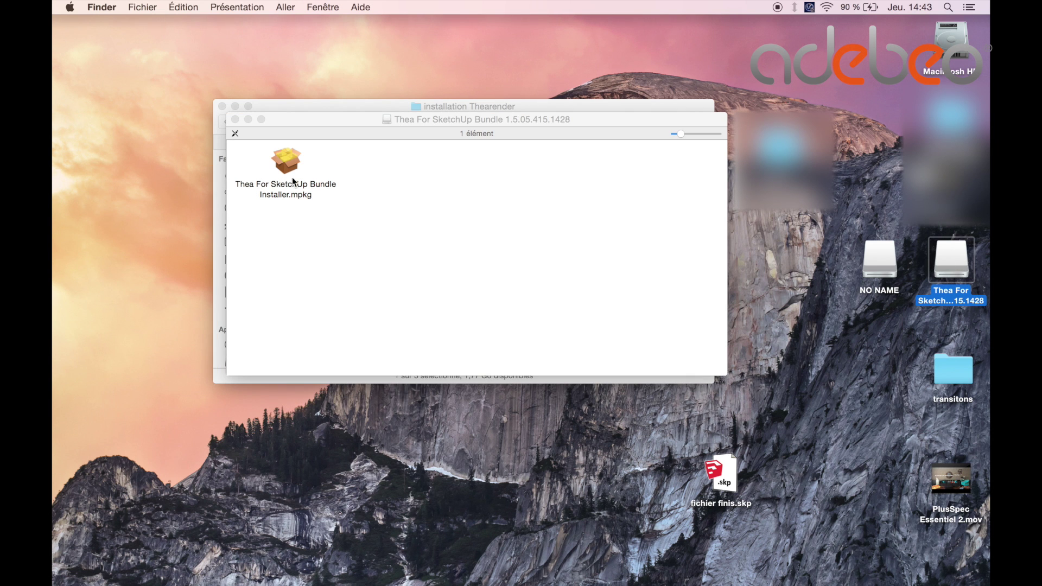
{"action": "left_click_drag", "start_coordinate": [310, 123], "coordinate": [351, 171]}
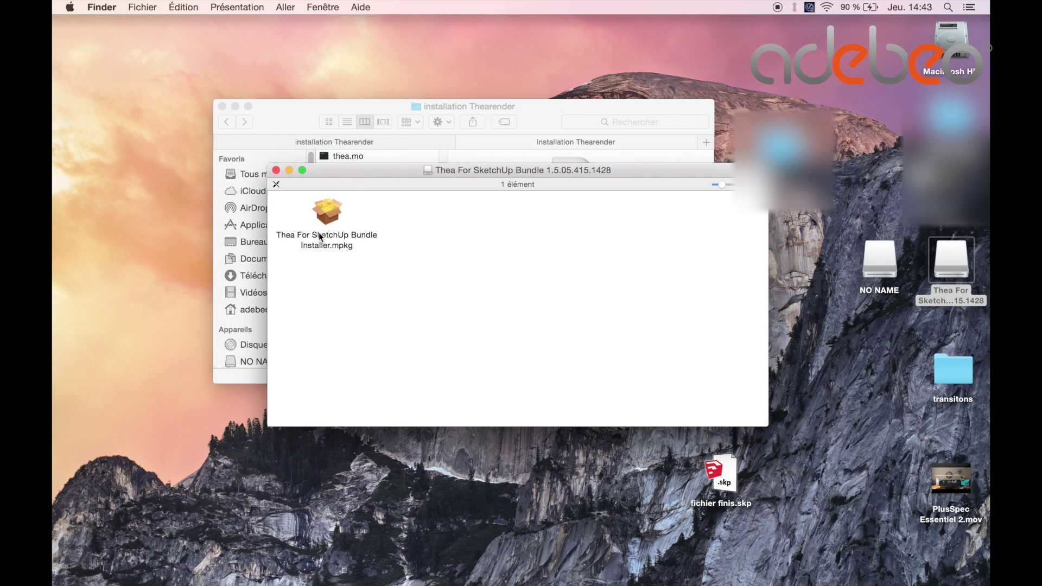
{"action": "left_click", "coordinate": [321, 215]}
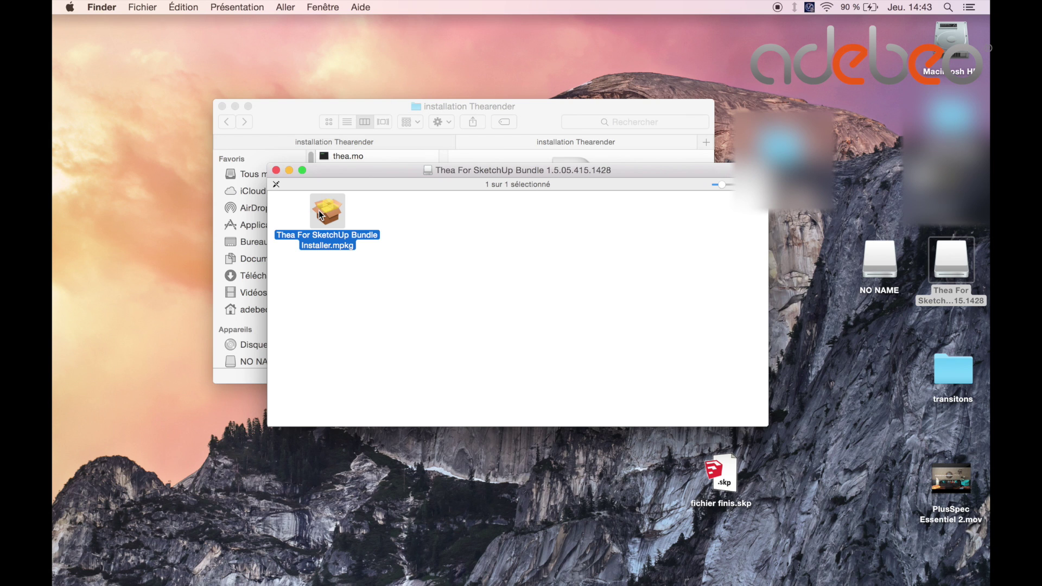
{"action": "double_click", "coordinate": [318, 212]}
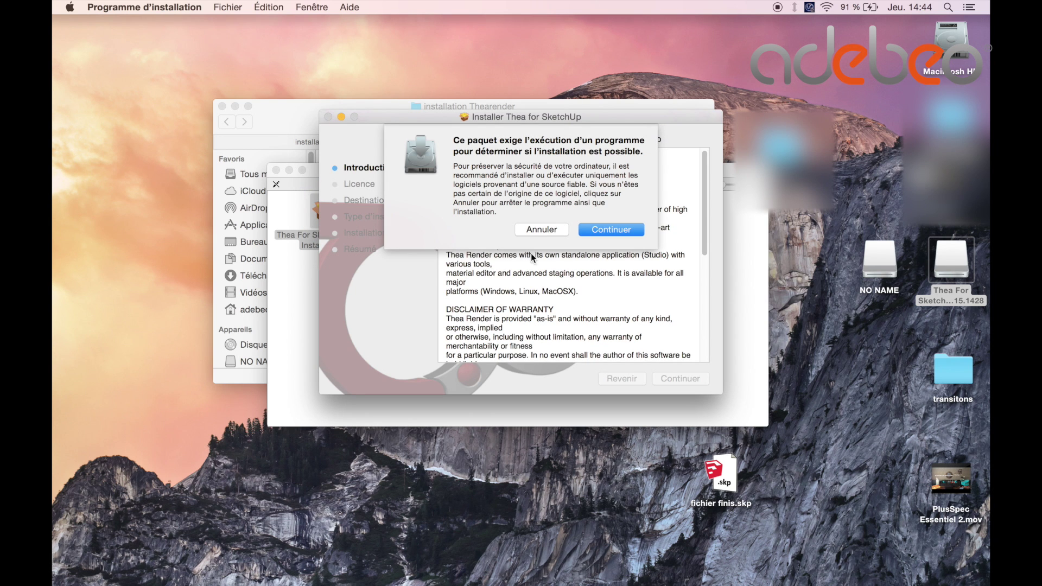
Get past the security block by opening the .mpkg with Ouvrir and accepting the compatibility check.
{"action": "left_click", "coordinate": [534, 231]}
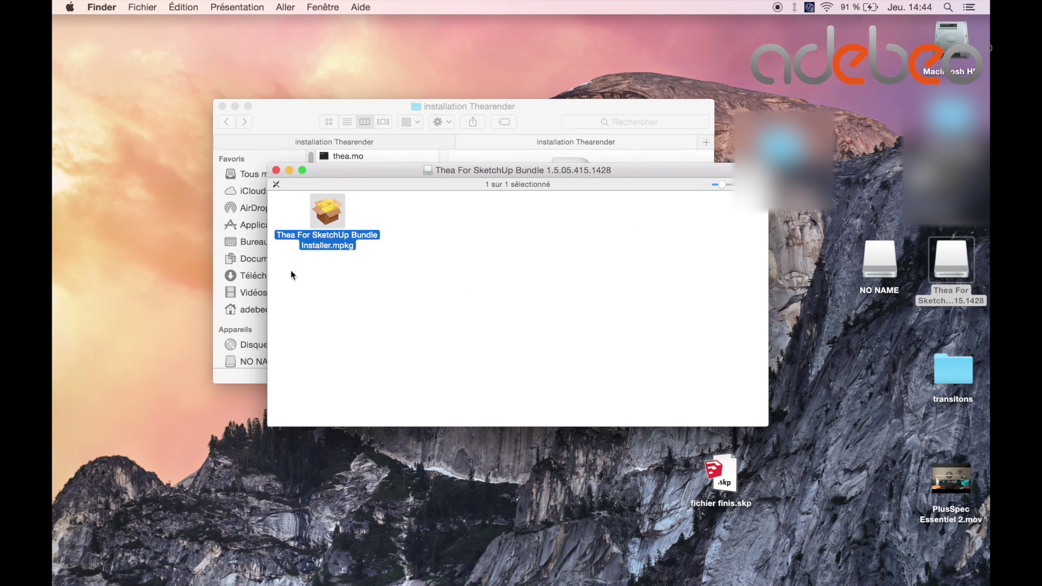
{"action": "right_click", "coordinate": [324, 214]}
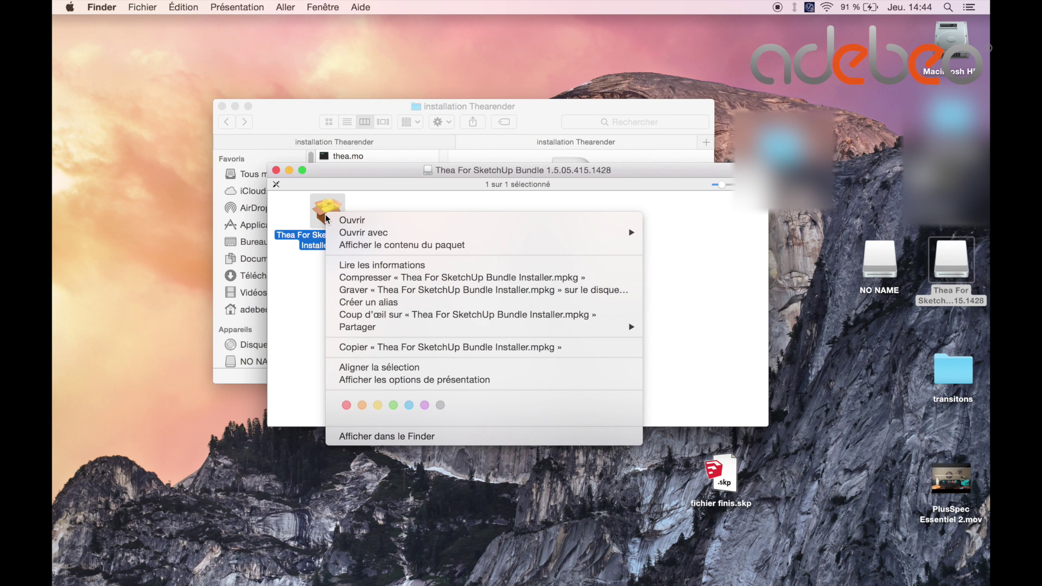
{"action": "left_click", "coordinate": [358, 222]}
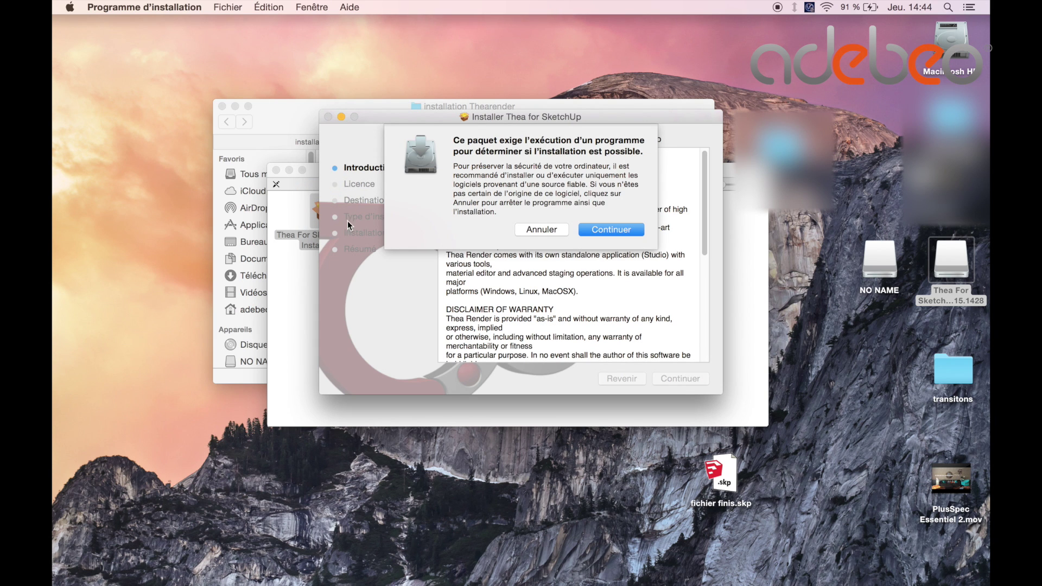
{"action": "left_click", "coordinate": [601, 228]}
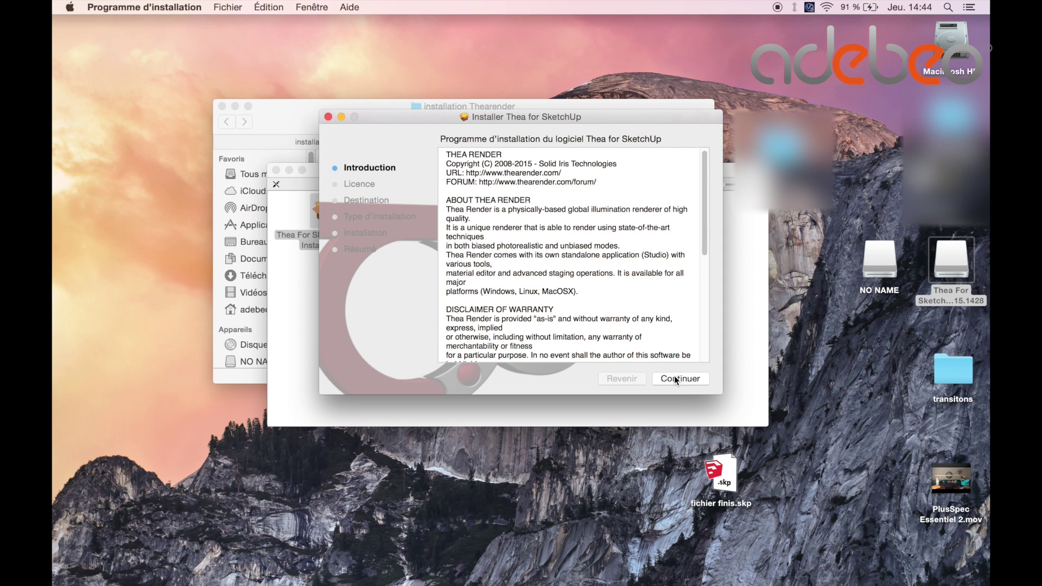
Accept the licence agreement and exclude Thea For SketchUp 2016 from the installation.
{"action": "left_click", "coordinate": [676, 379]}
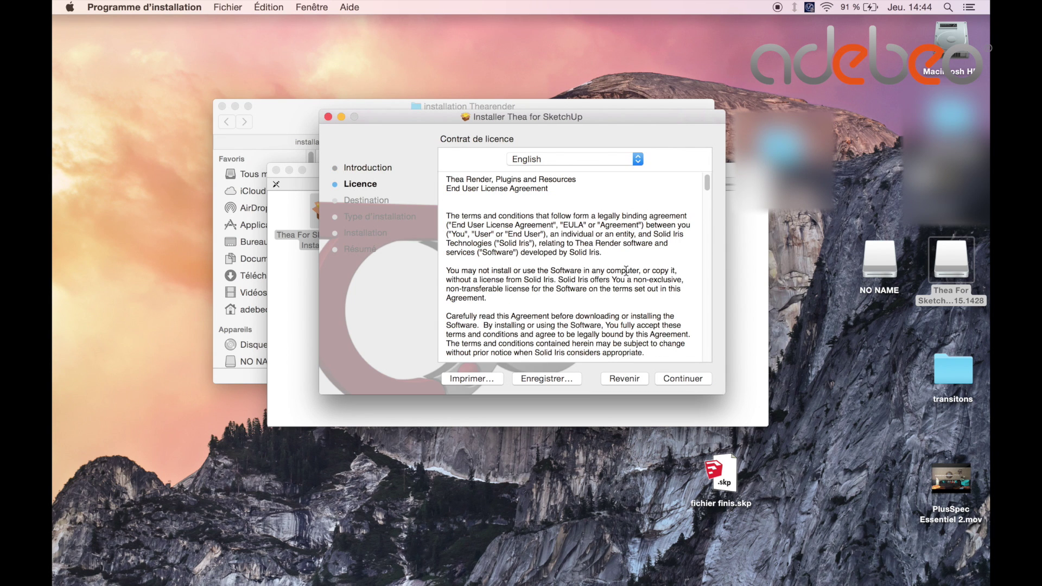
{"action": "left_click", "coordinate": [676, 380]}
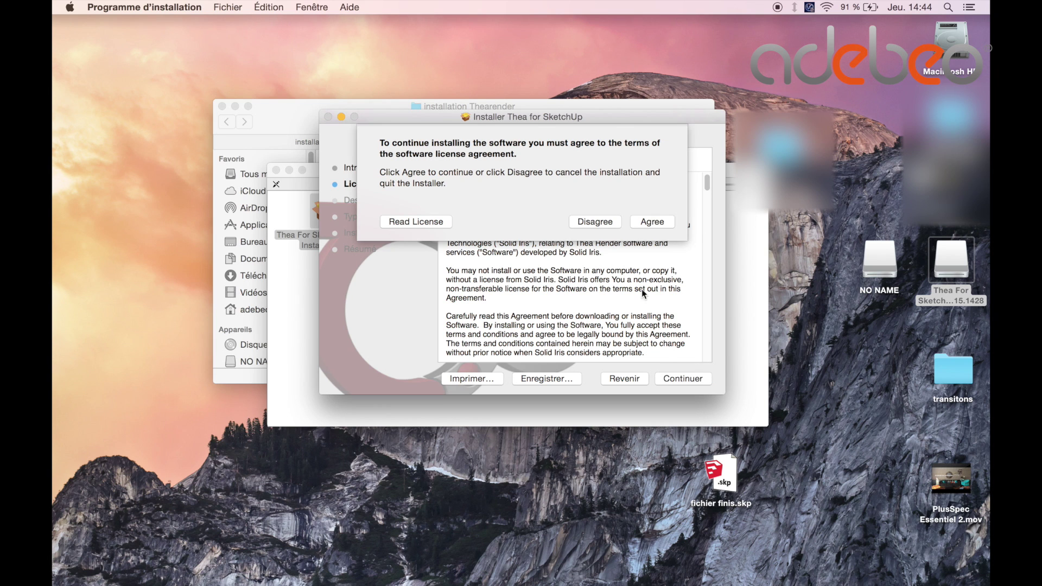
{"action": "left_click", "coordinate": [644, 219]}
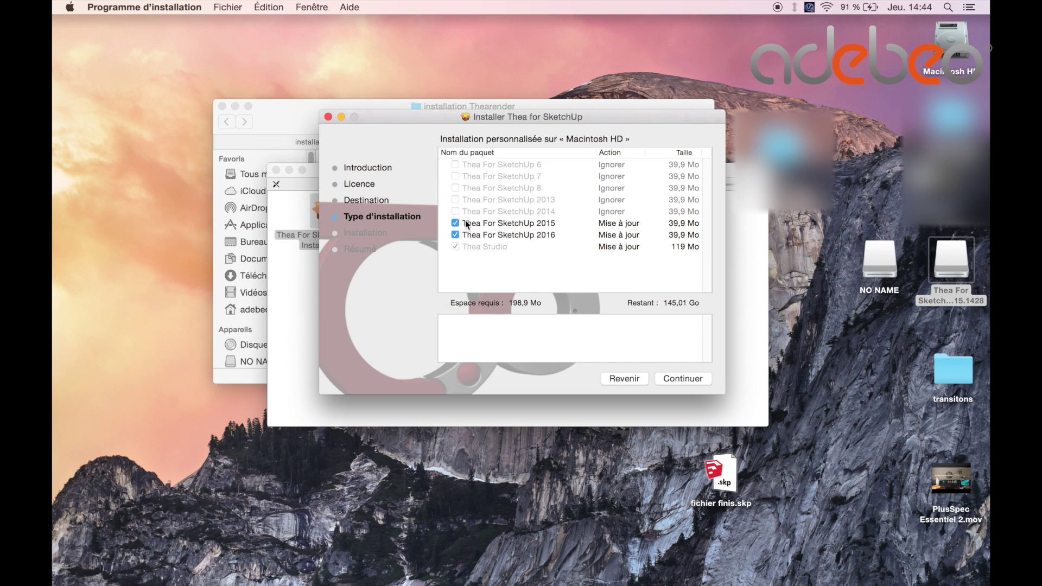
{"action": "left_click", "coordinate": [455, 235]}
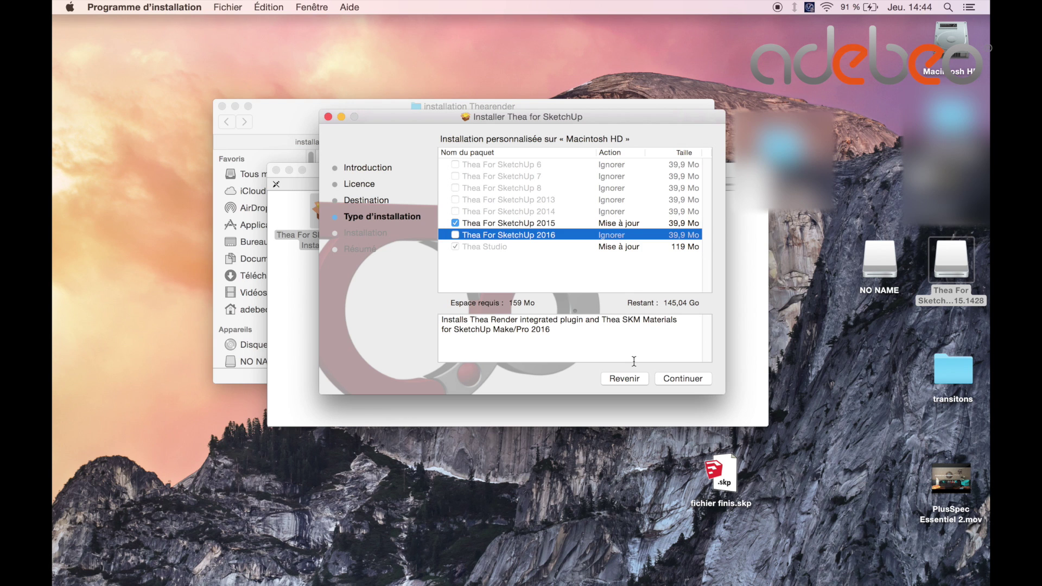
{"action": "left_click", "coordinate": [688, 380]}
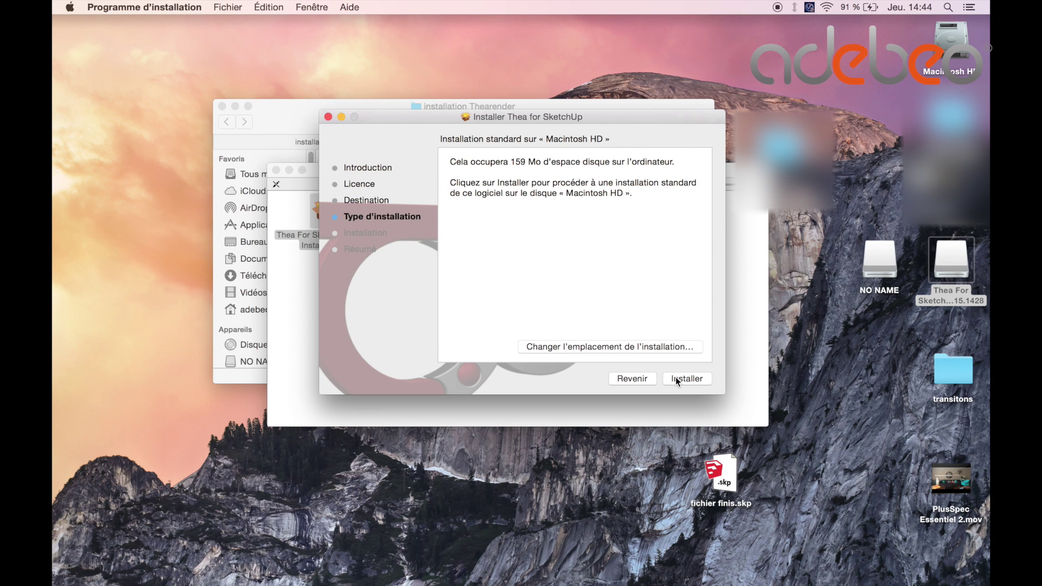
Install with the administrator password and close the installer once it succeeds.
{"action": "left_click", "coordinate": [676, 379]}
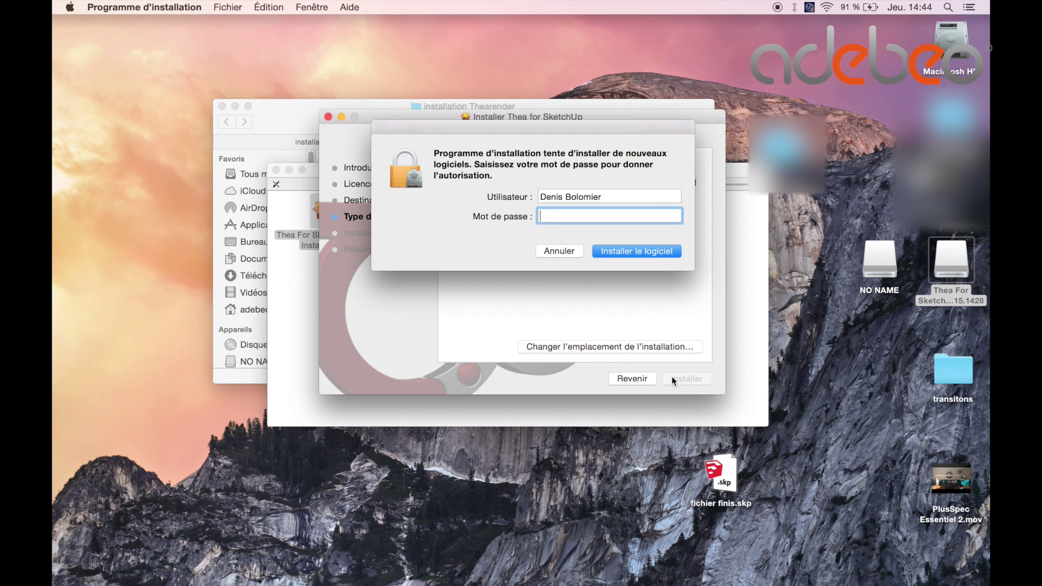
{"action": "type", "text": "•••••••••••"}
{"action": "key", "text": "Return"}
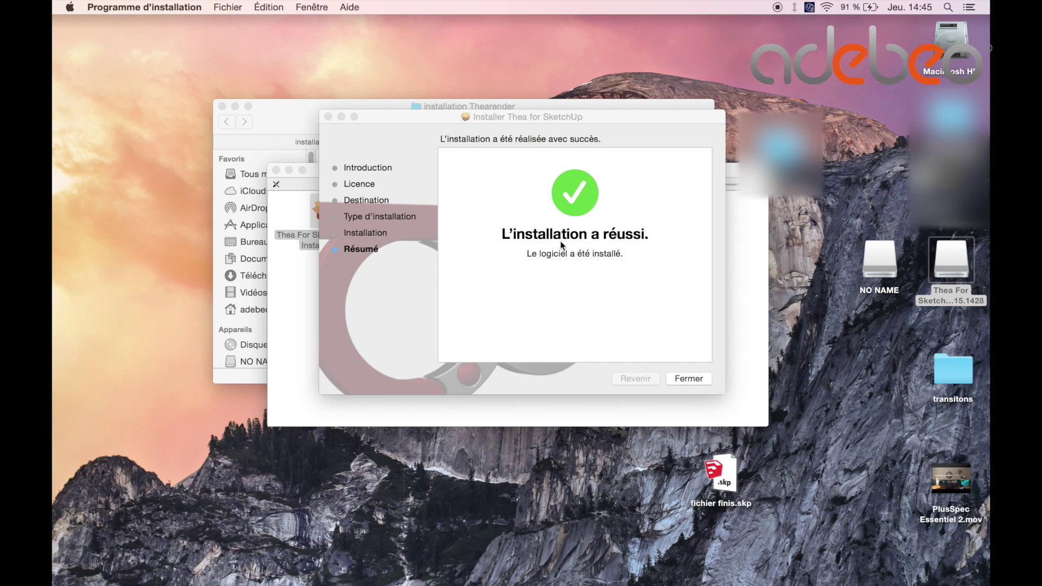
{"action": "left_click", "coordinate": [687, 379]}
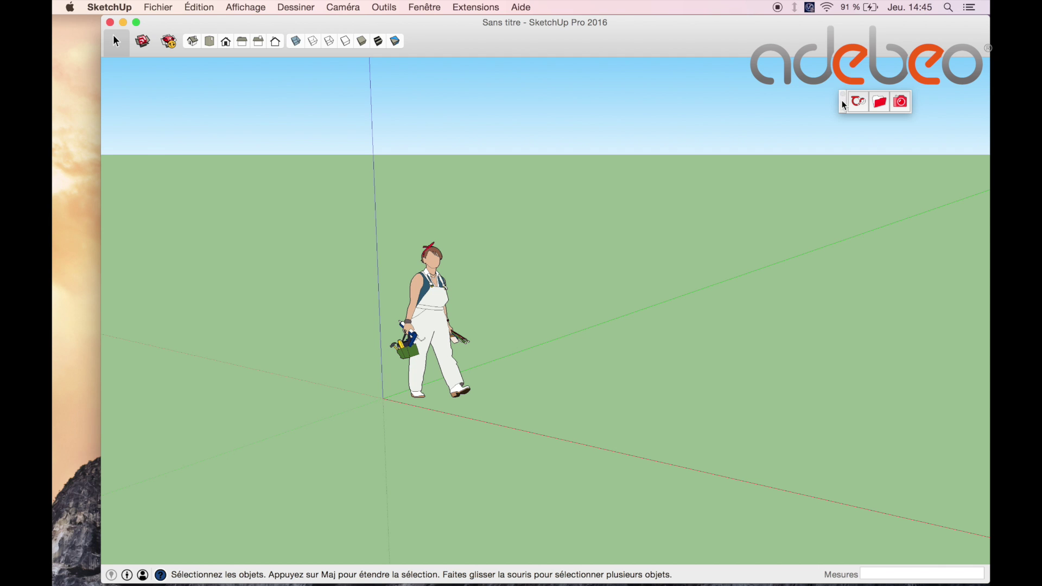
Enable Thea Render For SketchUp under SketchUp Preferences > Extensions and check its details.
{"action": "left_click_drag", "start_coordinate": [844, 105], "coordinate": [402, 145]}
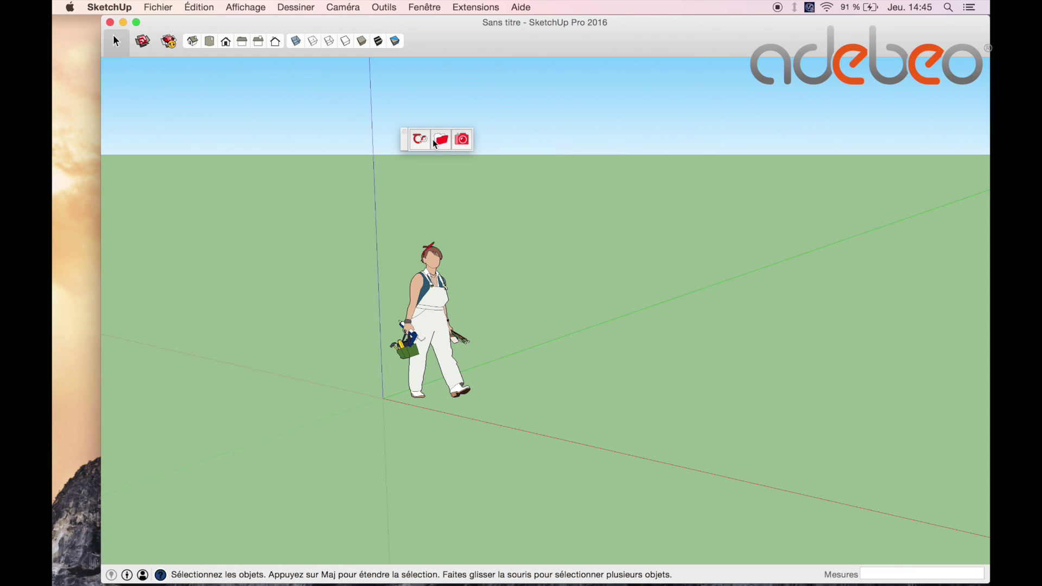
{"action": "left_click", "coordinate": [242, 9]}
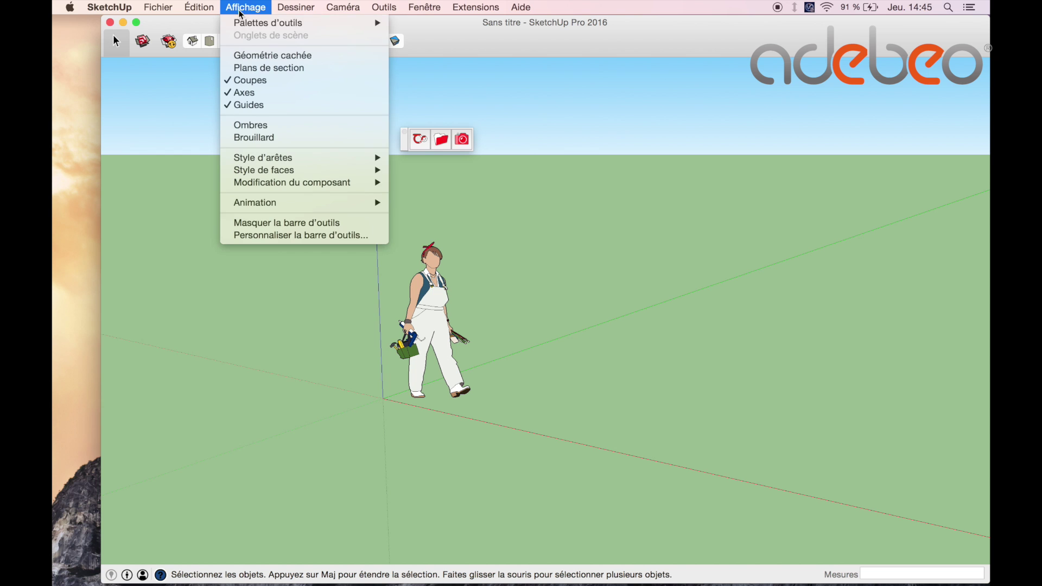
{"action": "mouse_move", "coordinate": [255, 22]}
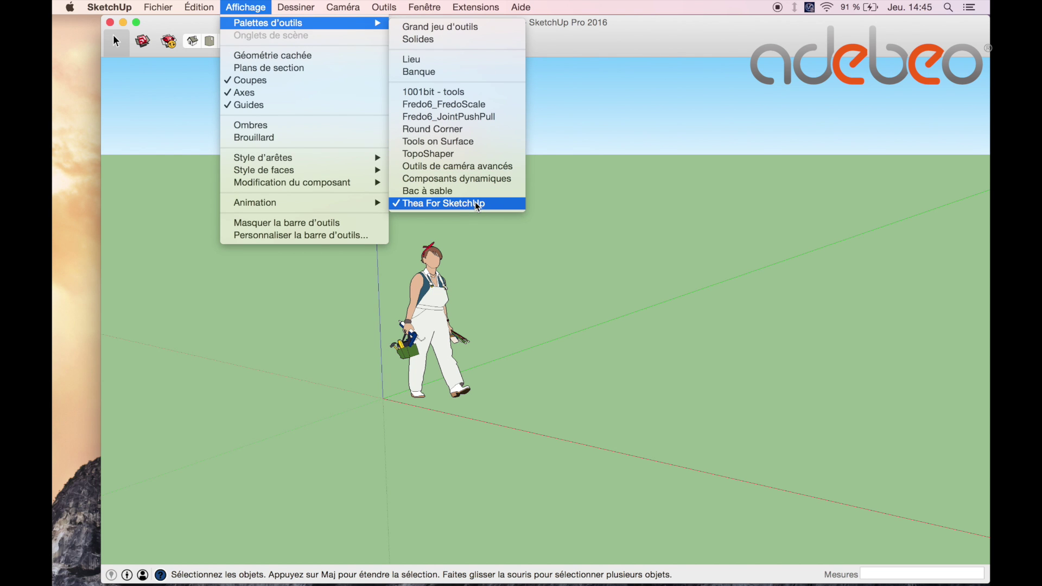
{"action": "left_click", "coordinate": [509, 257]}
{"action": "left_click", "coordinate": [100, 8]}
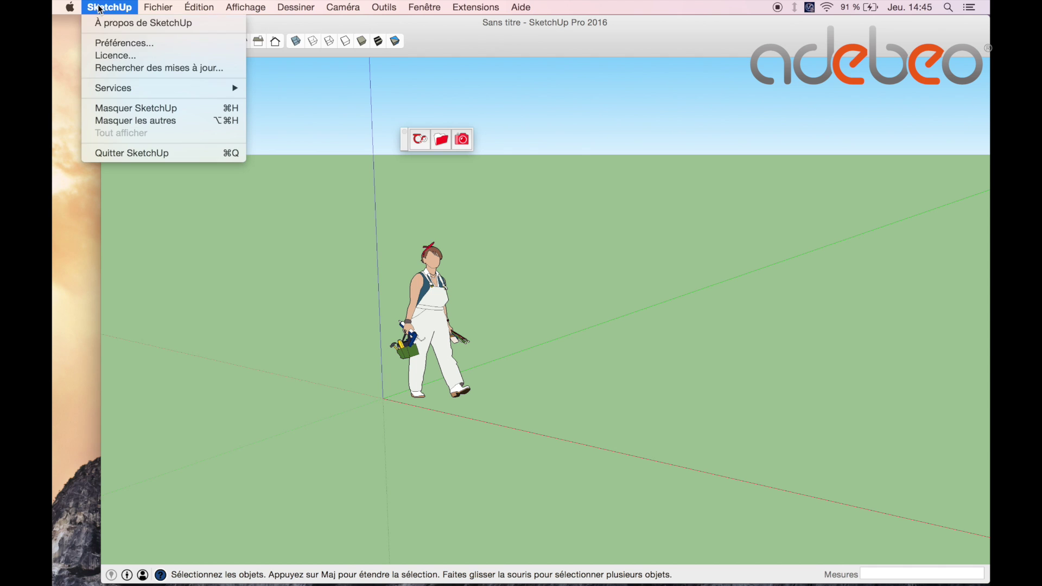
{"action": "left_click", "coordinate": [116, 46]}
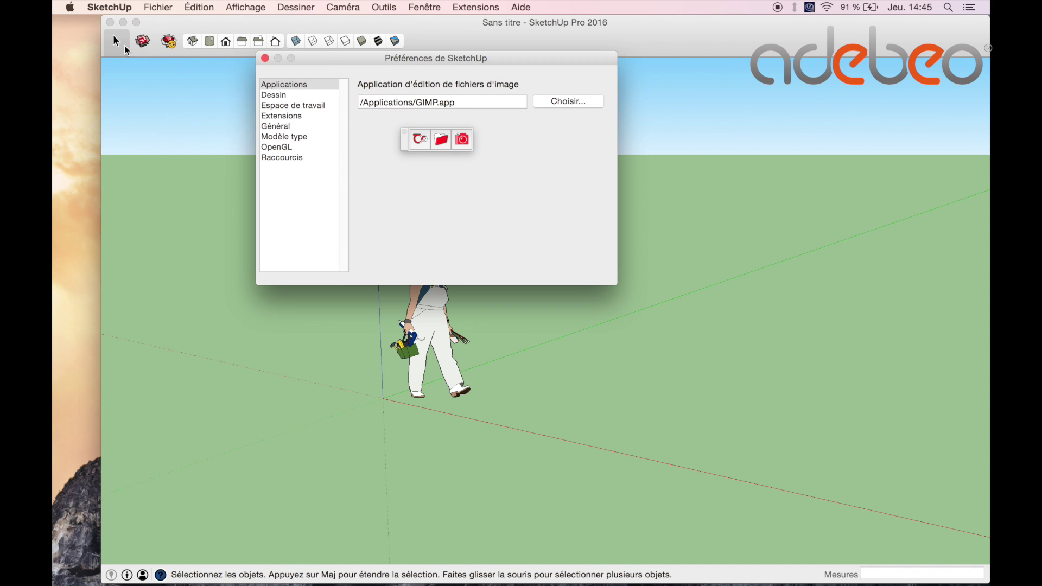
{"action": "left_click", "coordinate": [293, 116]}
{"action": "left_click_drag", "start_coordinate": [411, 139], "coordinate": [604, 224]}
{"action": "left_click_drag", "start_coordinate": [606, 114], "coordinate": [605, 159]}
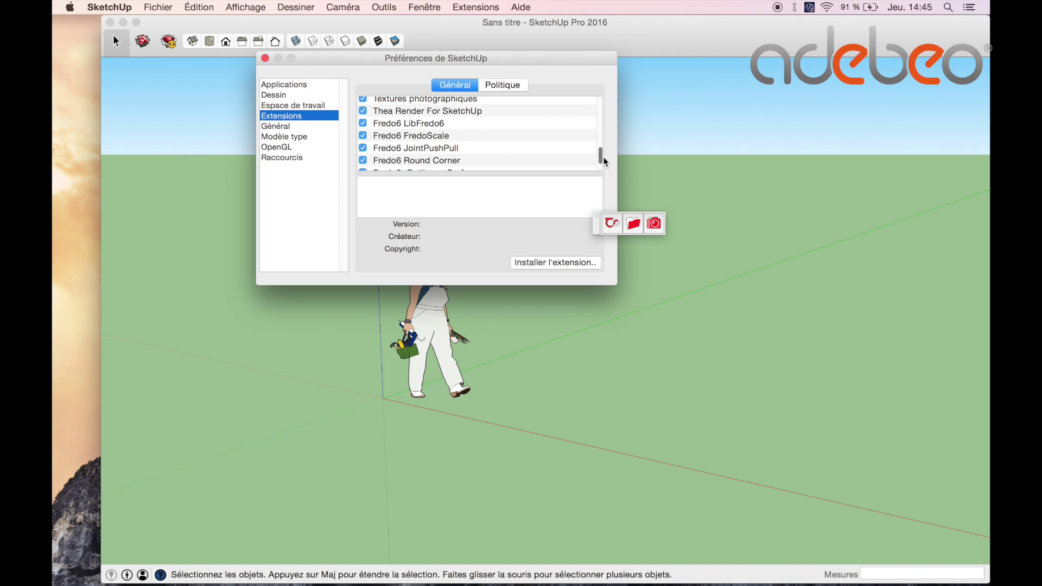
{"action": "left_click", "coordinate": [482, 111]}
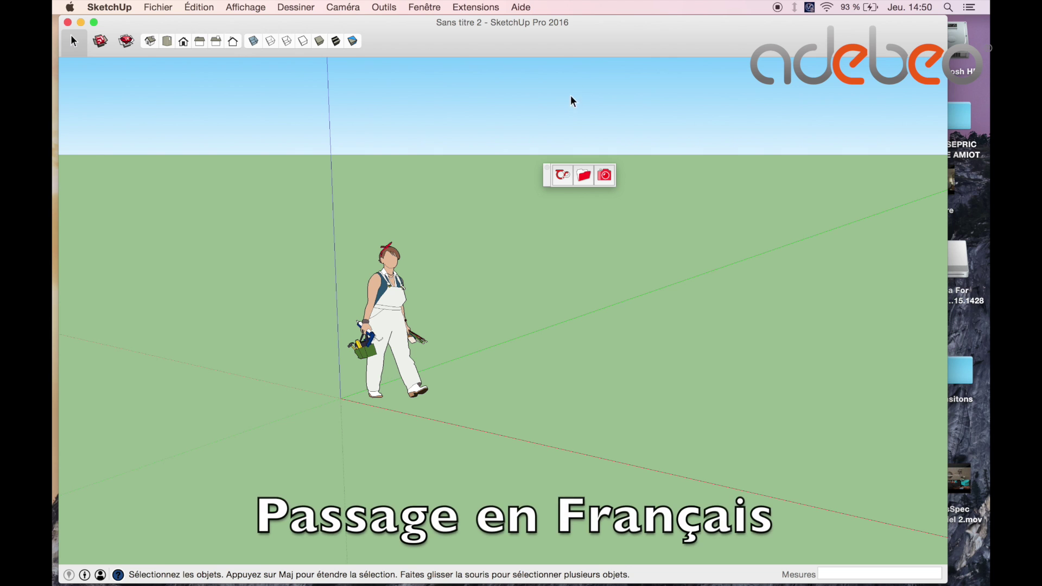
Review the Thea Tool Material and Camera settings, close the window, and minimize SketchUp.
{"action": "left_click", "coordinate": [565, 178]}
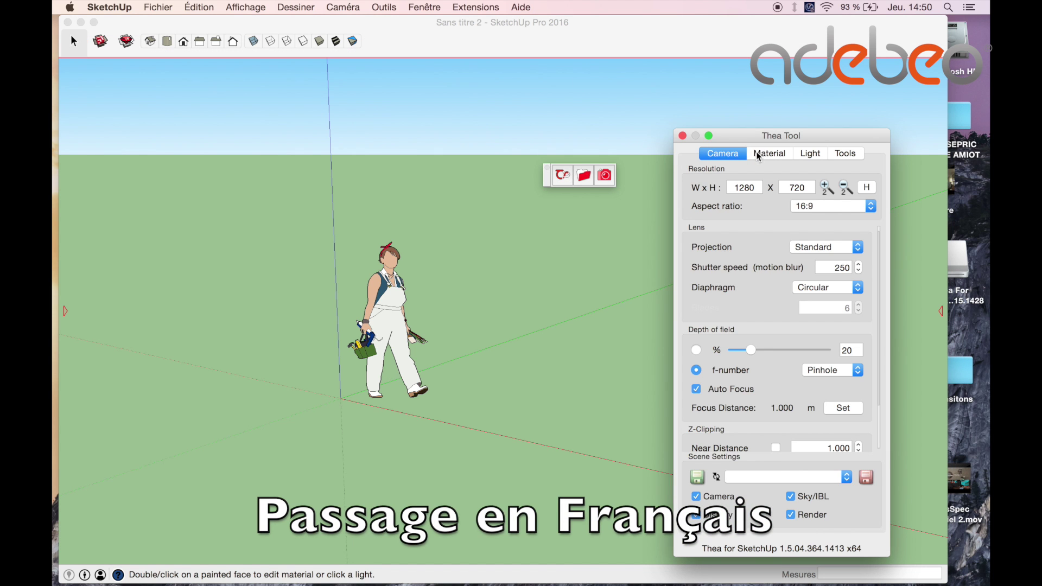
{"action": "left_click", "coordinate": [792, 158]}
{"action": "left_click", "coordinate": [732, 156]}
{"action": "left_click", "coordinate": [600, 104]}
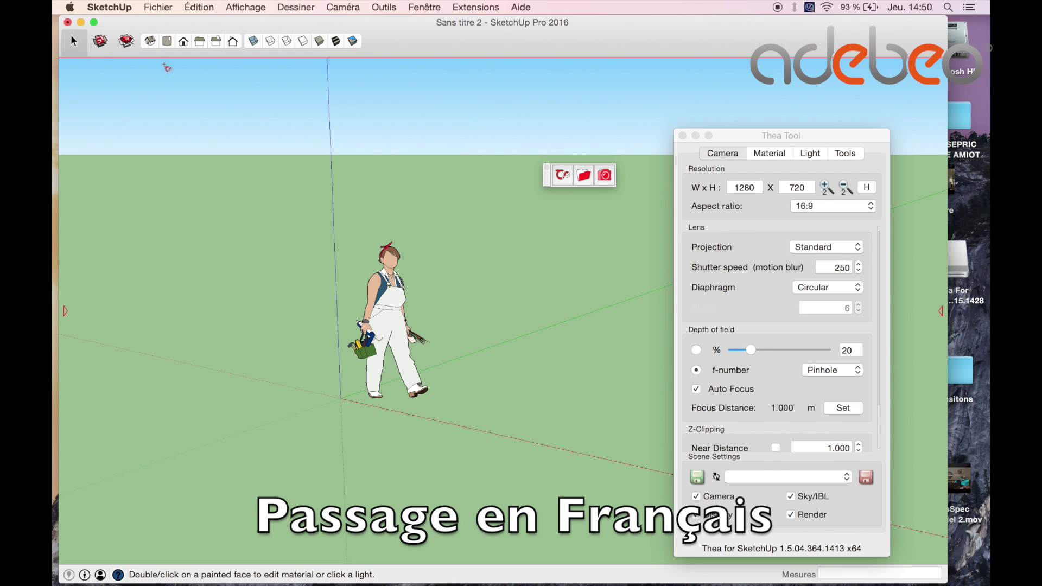
{"action": "left_click", "coordinate": [684, 136]}
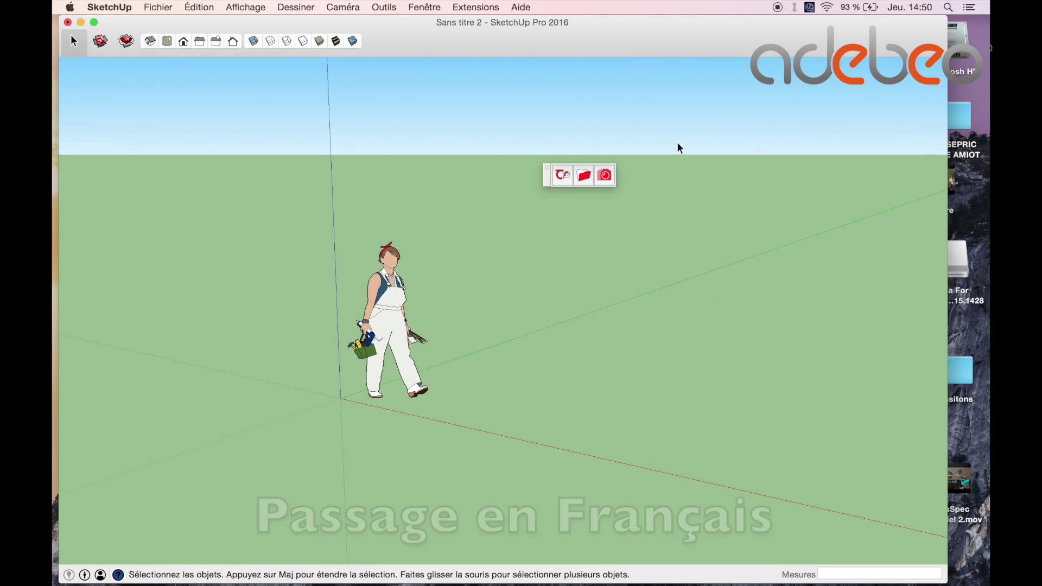
{"action": "left_click", "coordinate": [81, 23]}
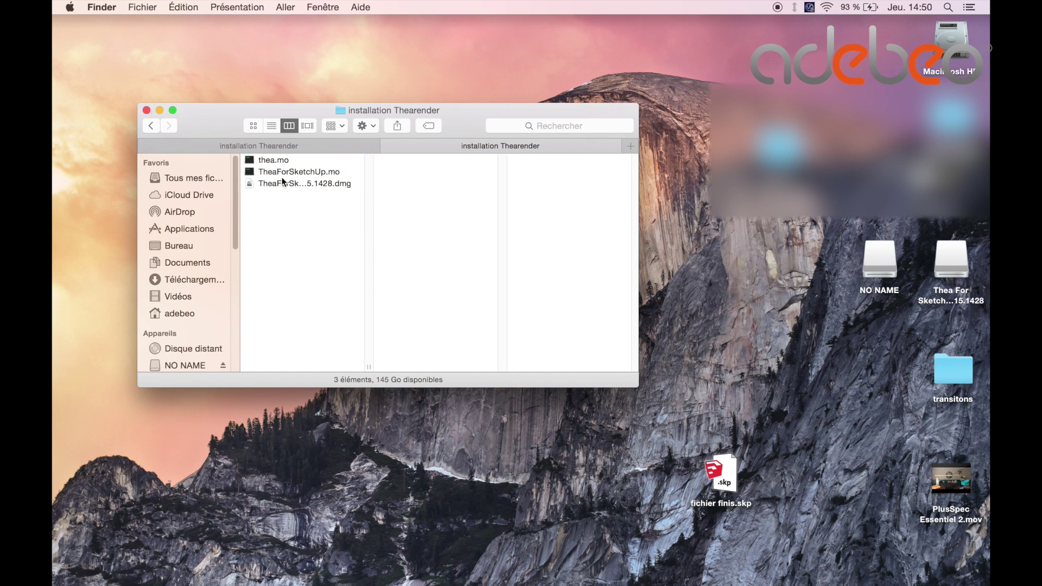
Copy thea.mo from the installation Thearender folder with Copier « thea.mo ».
{"action": "left_click", "coordinate": [285, 170]}
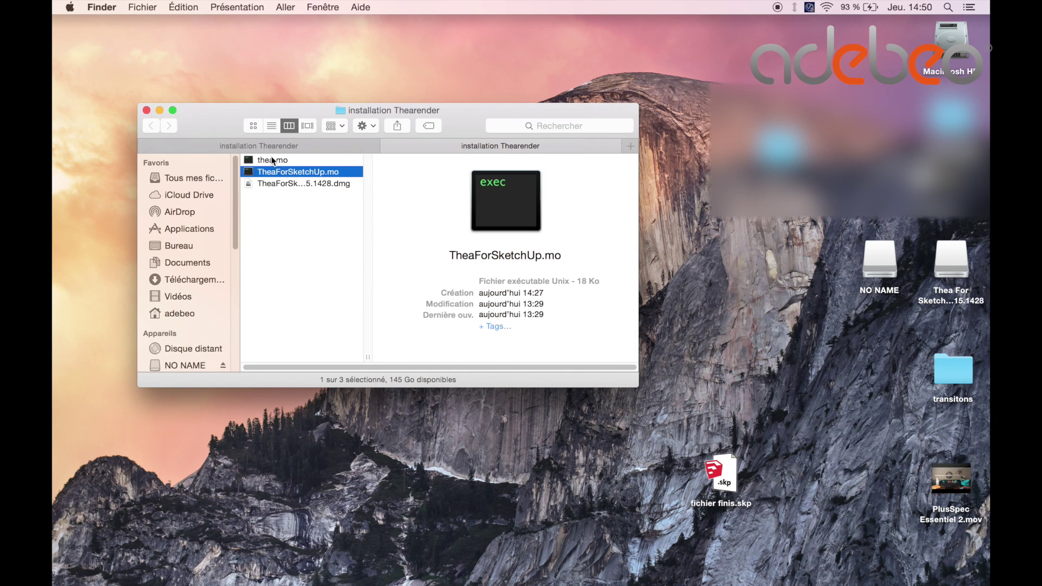
{"action": "left_click", "coordinate": [272, 159]}
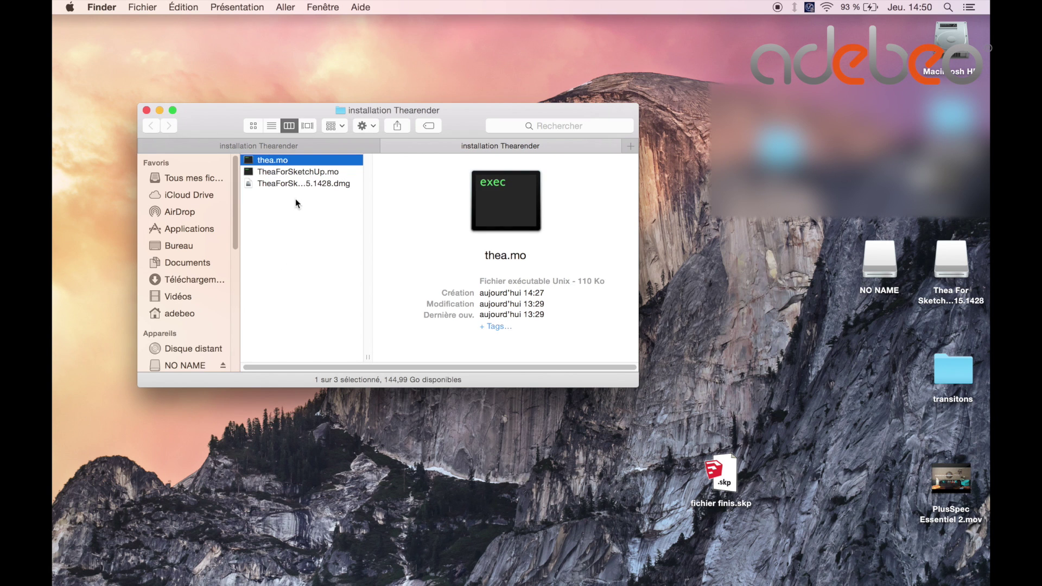
{"action": "right_click", "coordinate": [287, 161]}
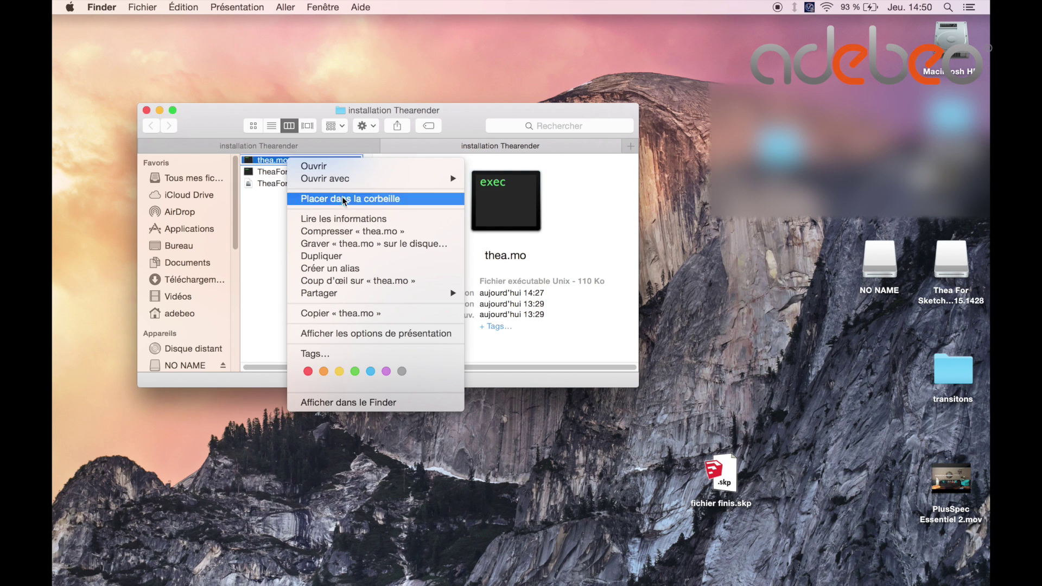
{"action": "left_click", "coordinate": [350, 313]}
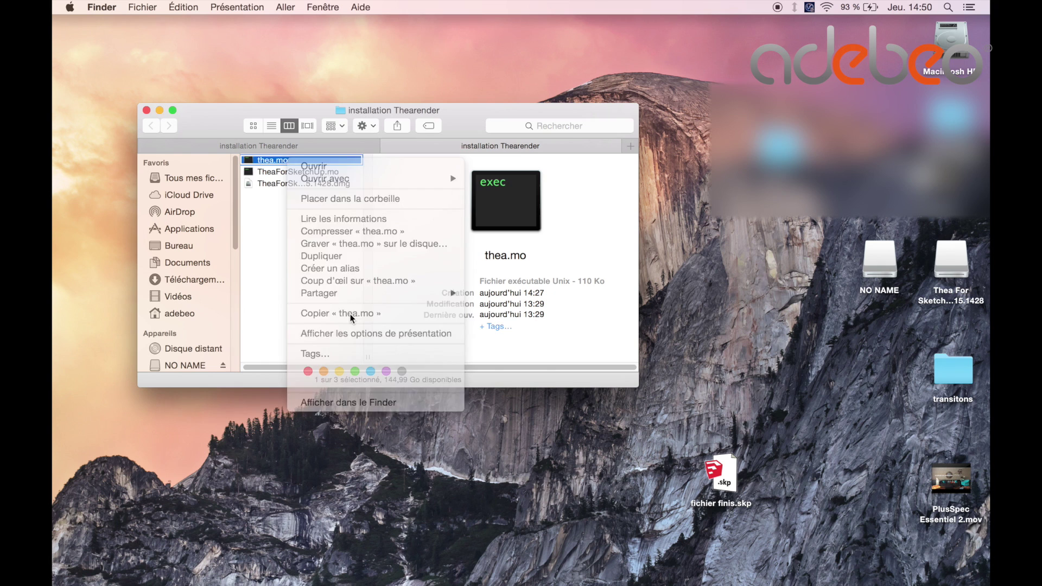
{"action": "left_click", "coordinate": [297, 52]}
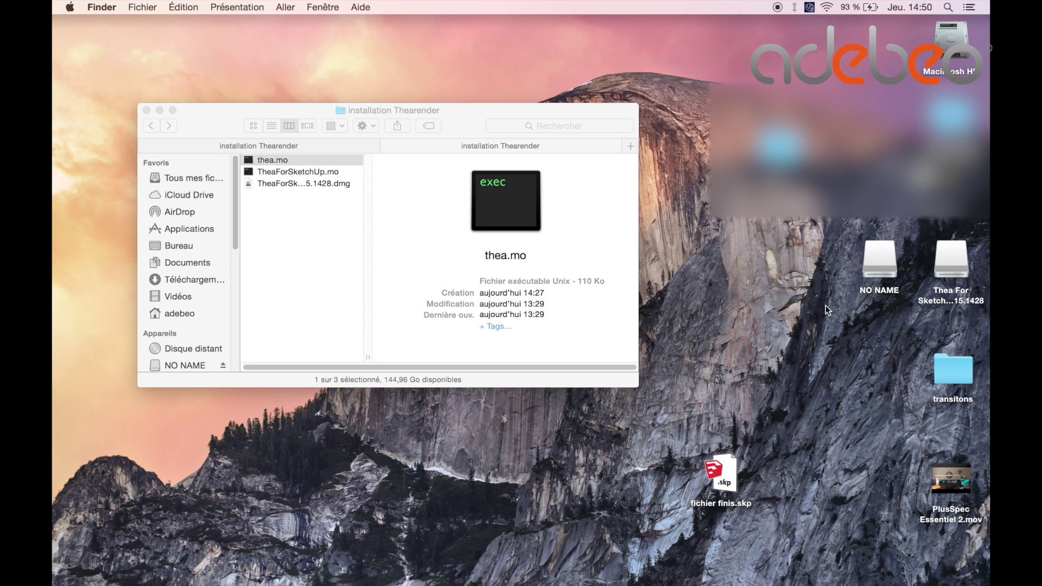
Navigate to Library/Application Support/Thea Render/Language/fr via the Option-revealed Bibliothèque.
{"action": "left_click", "coordinate": [286, 9]}
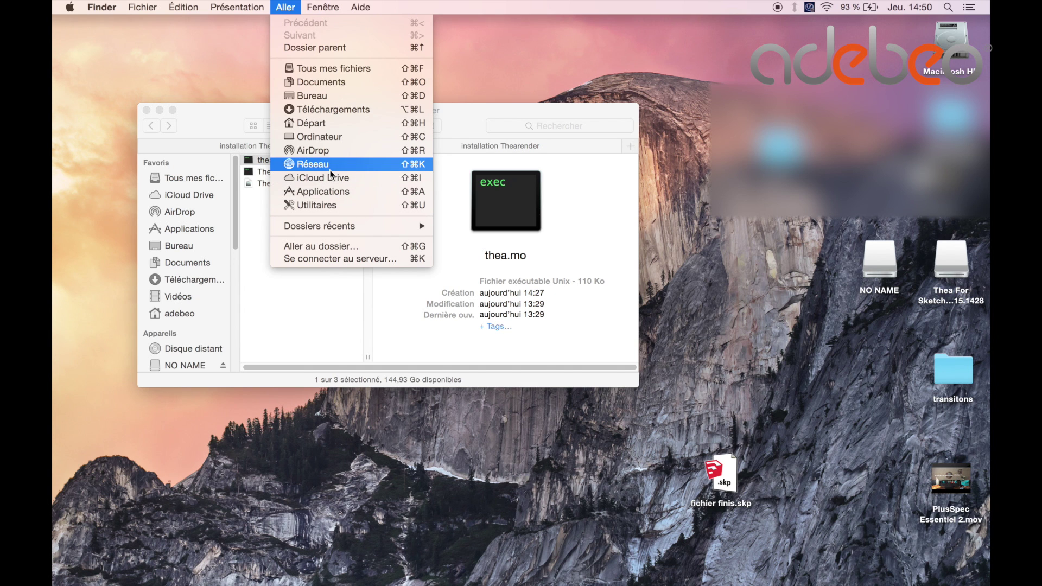
{"action": "key", "text": "alt"}
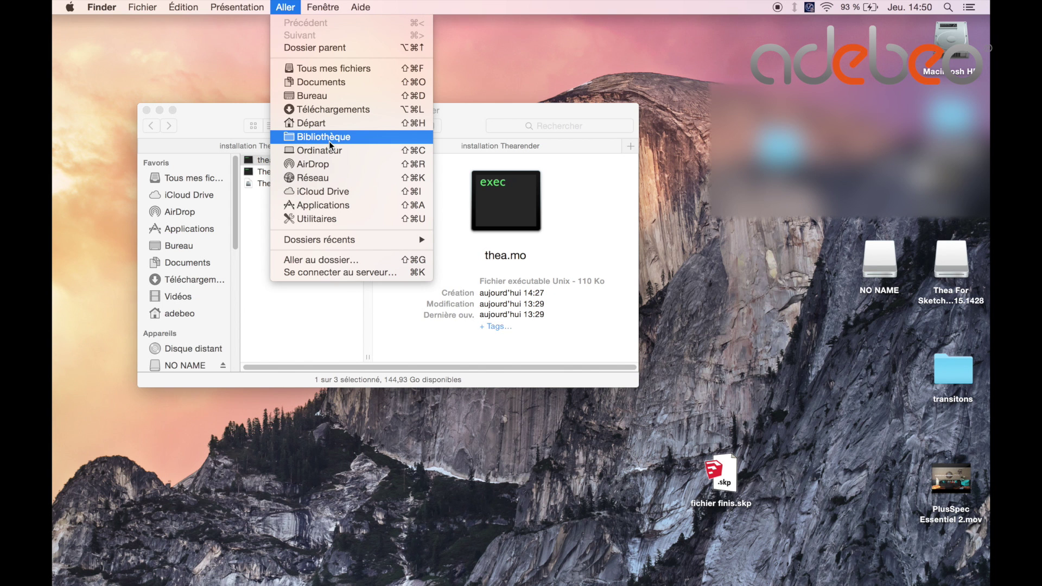
{"action": "left_click", "coordinate": [329, 140]}
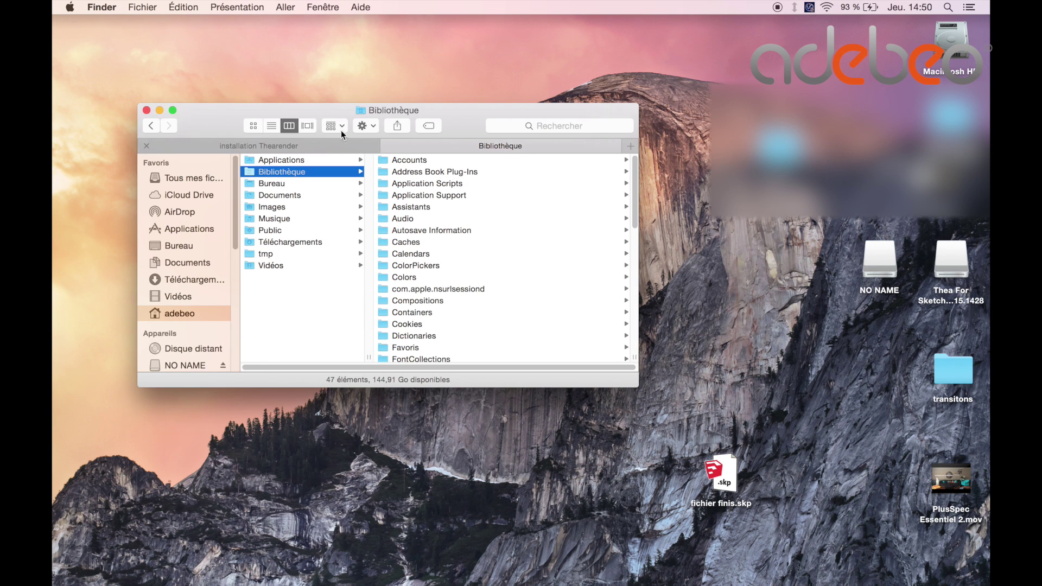
{"action": "left_click_drag", "start_coordinate": [422, 116], "coordinate": [441, 76]}
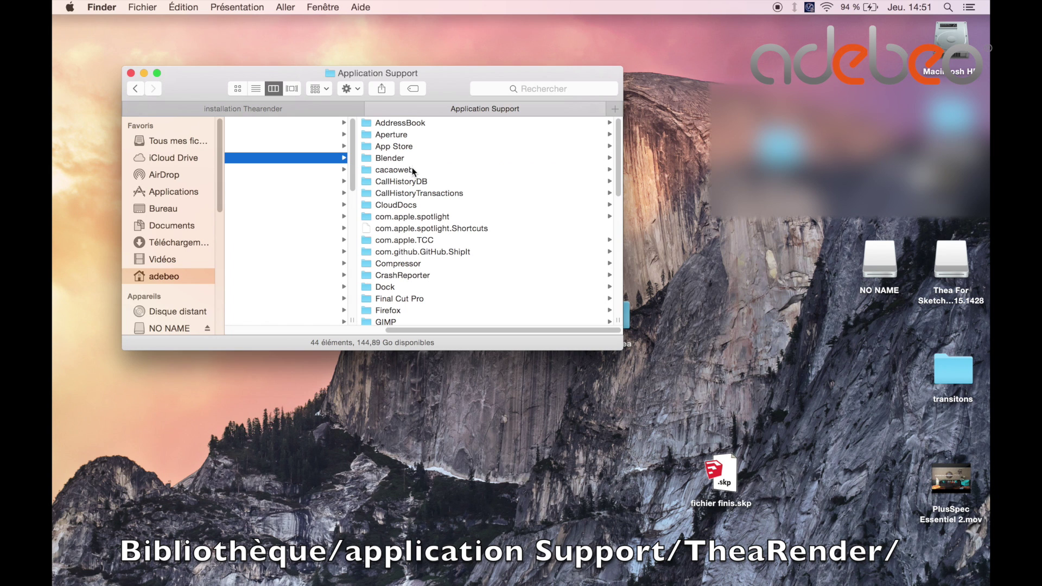
{"action": "scroll", "coordinate": [413, 232], "scroll_direction": "down", "scroll_amount": 10}
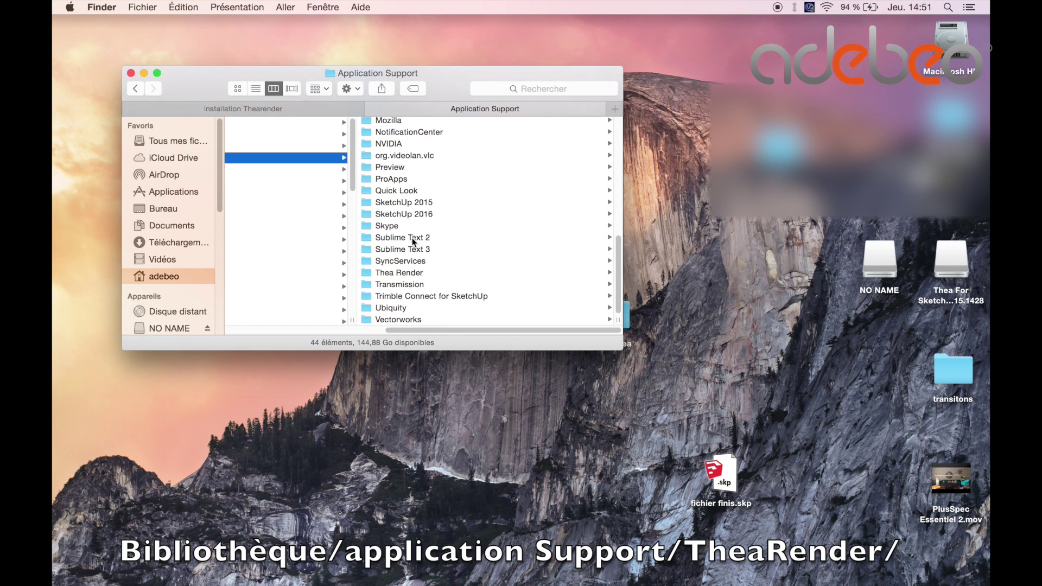
{"action": "left_click", "coordinate": [402, 273]}
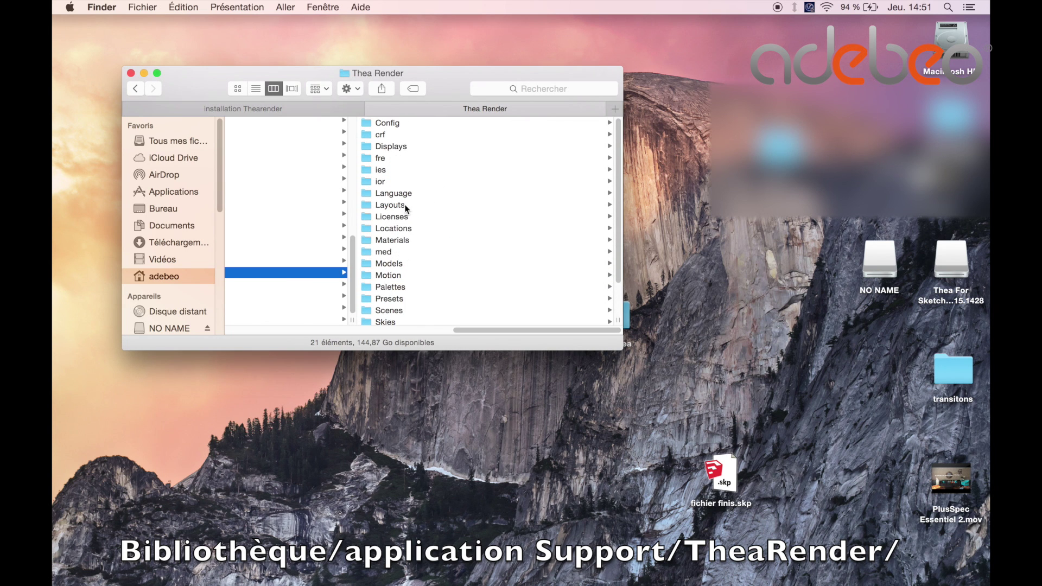
{"action": "left_click", "coordinate": [387, 195]}
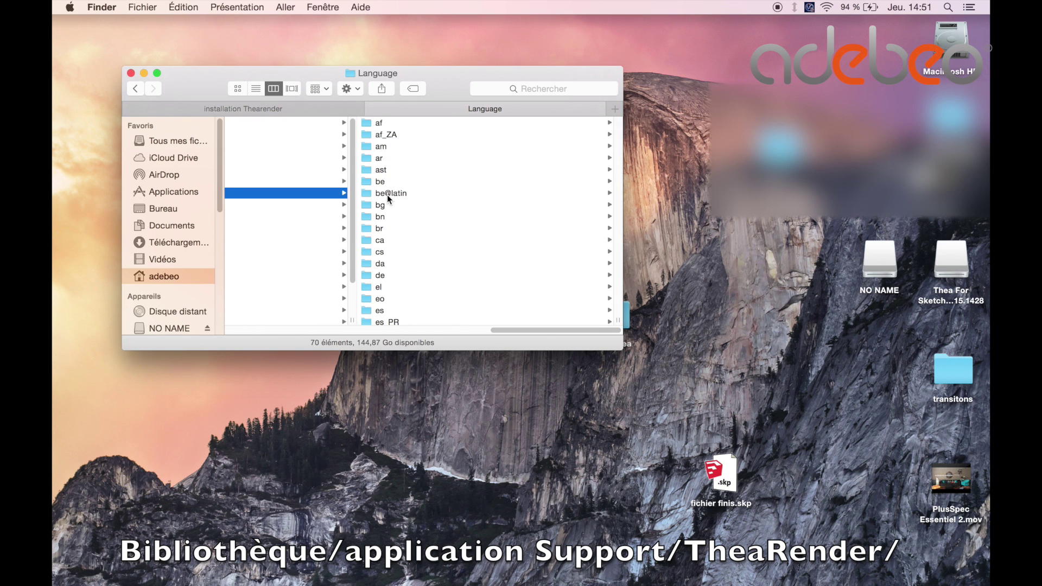
{"action": "scroll", "coordinate": [386, 269], "scroll_direction": "down", "scroll_amount": 3}
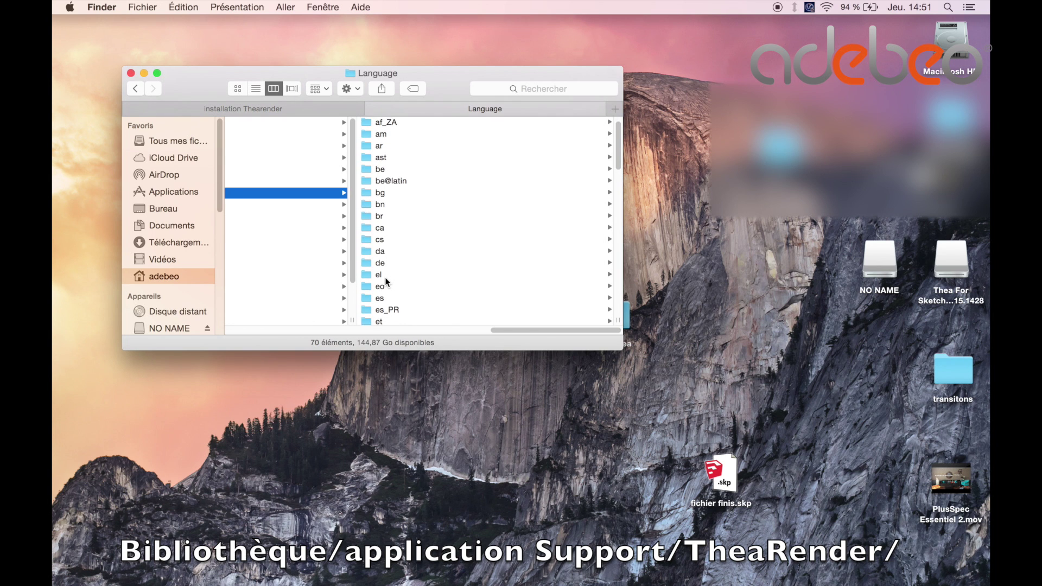
{"action": "left_click", "coordinate": [378, 303]}
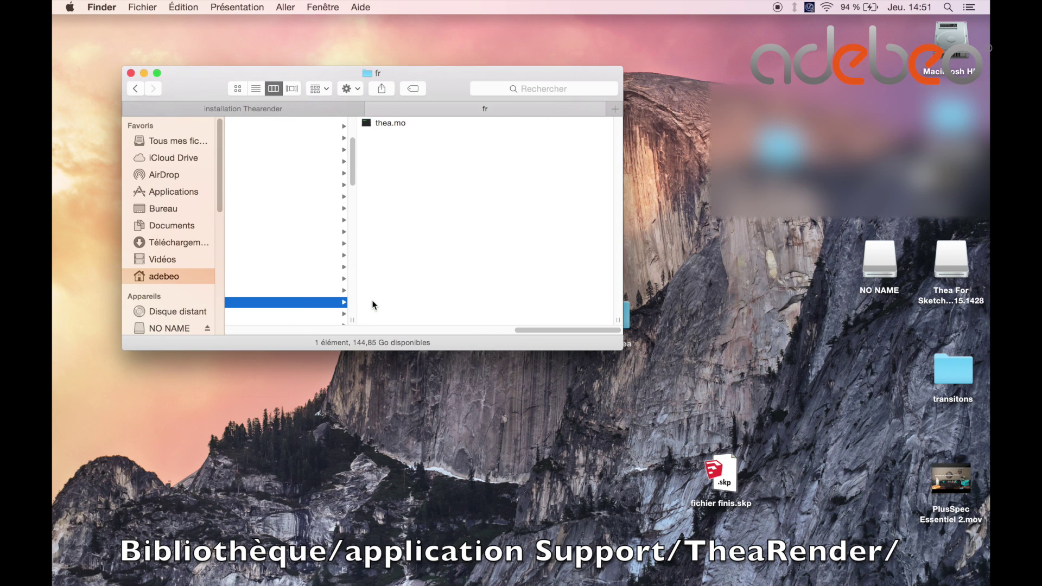
Paste thea.mo into the fr folder, replacing the older copy.
{"action": "left_click", "coordinate": [380, 122]}
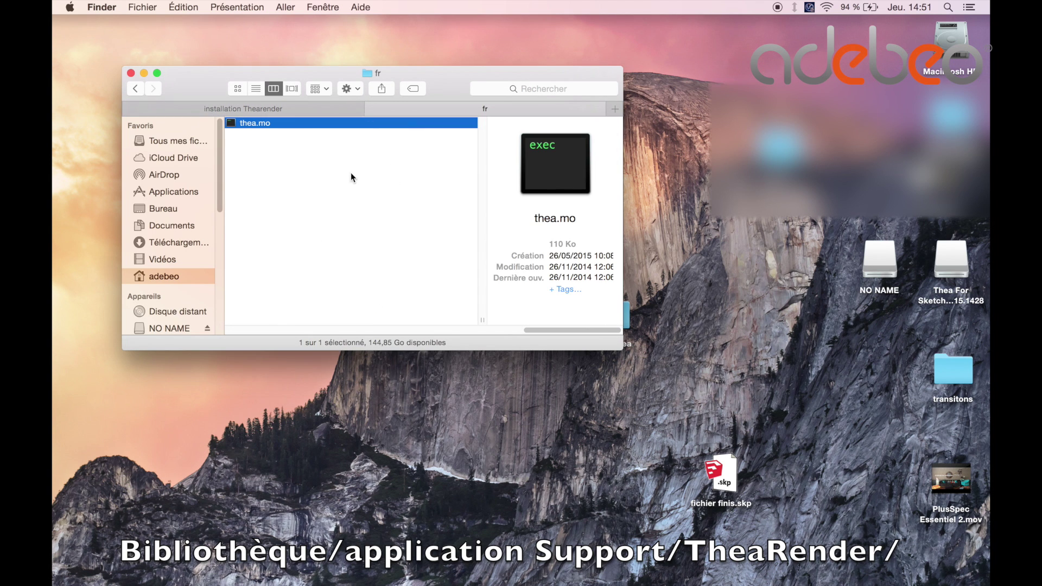
{"action": "right_click", "coordinate": [321, 168]}
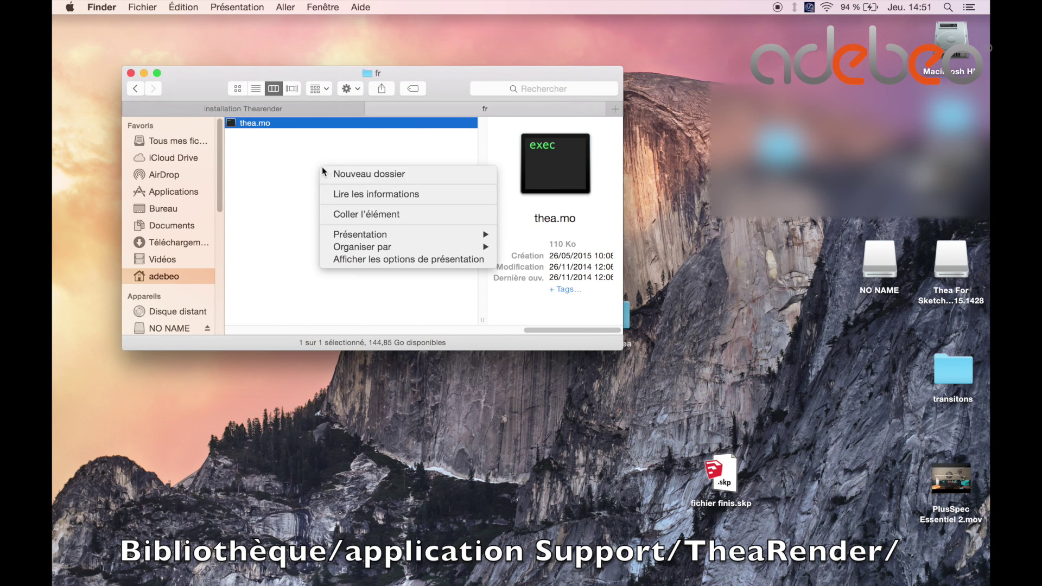
{"action": "left_click", "coordinate": [353, 214]}
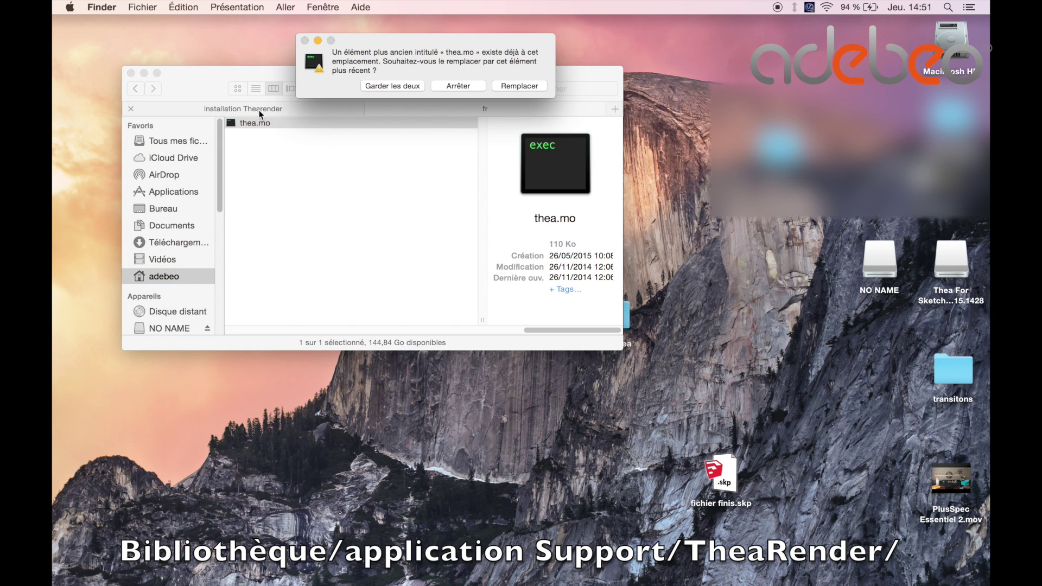
{"action": "left_click", "coordinate": [518, 86]}
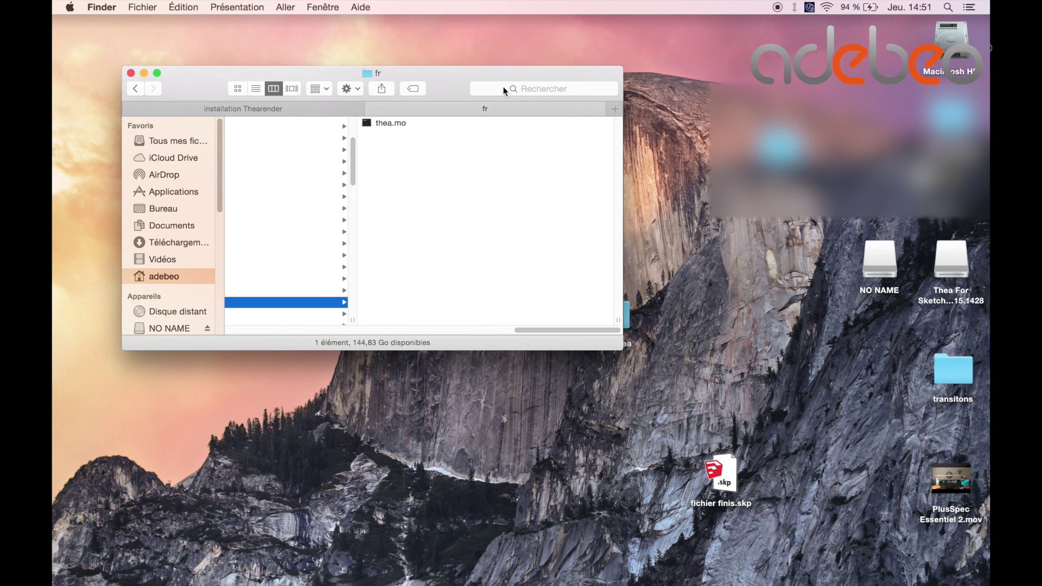
Copy TheaForSketchUp.mo from the install thea folder.
{"action": "left_click", "coordinate": [131, 73]}
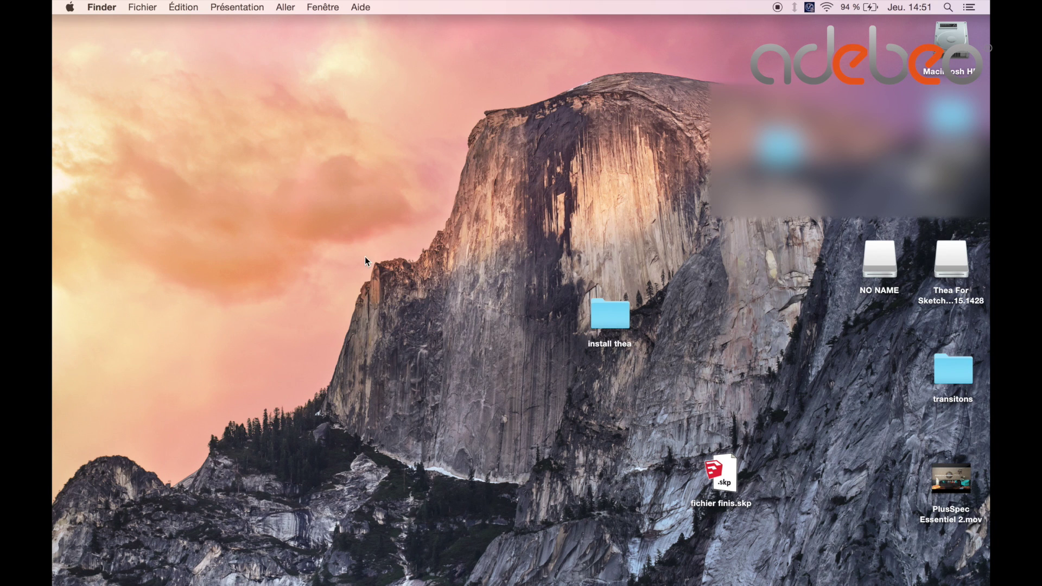
{"action": "double_click", "coordinate": [613, 312]}
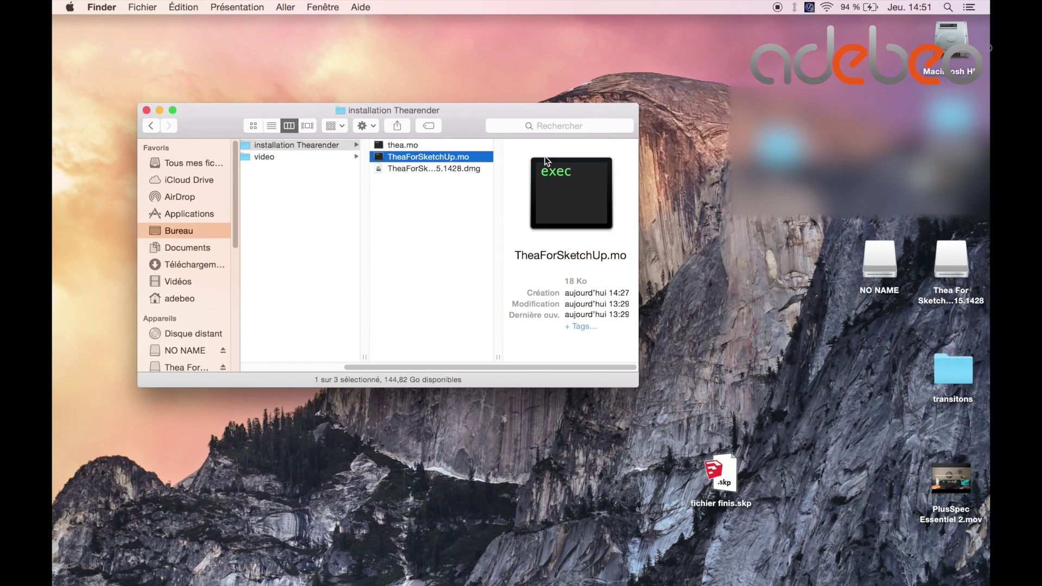
{"action": "right_click", "coordinate": [440, 157]}
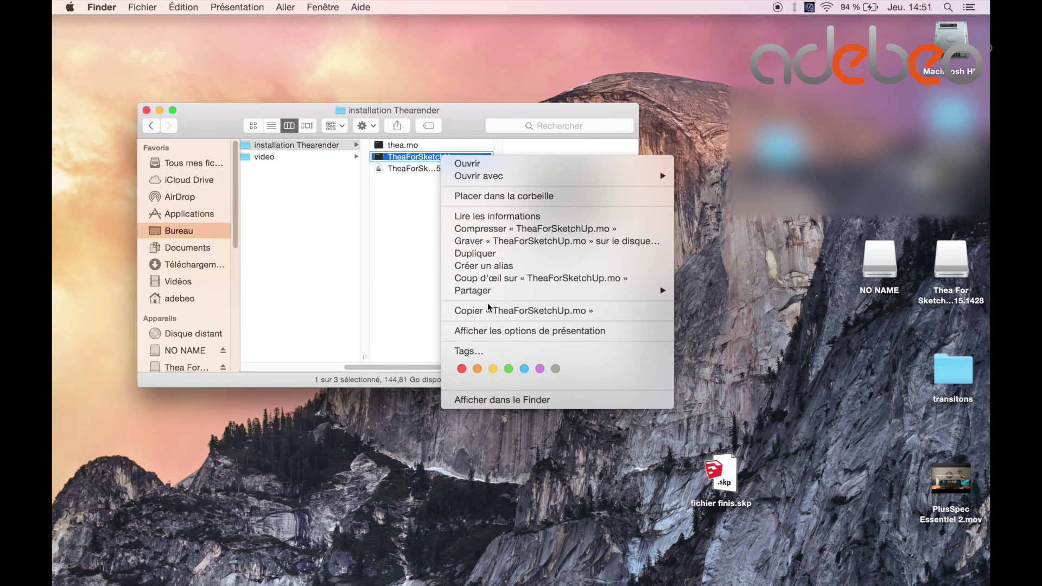
{"action": "left_click", "coordinate": [489, 310]}
Navigate to Library/Application Support/SketchUp 2016/SketchUp/Plugins/Thea4SU_files.
{"action": "left_click", "coordinate": [285, 7]}
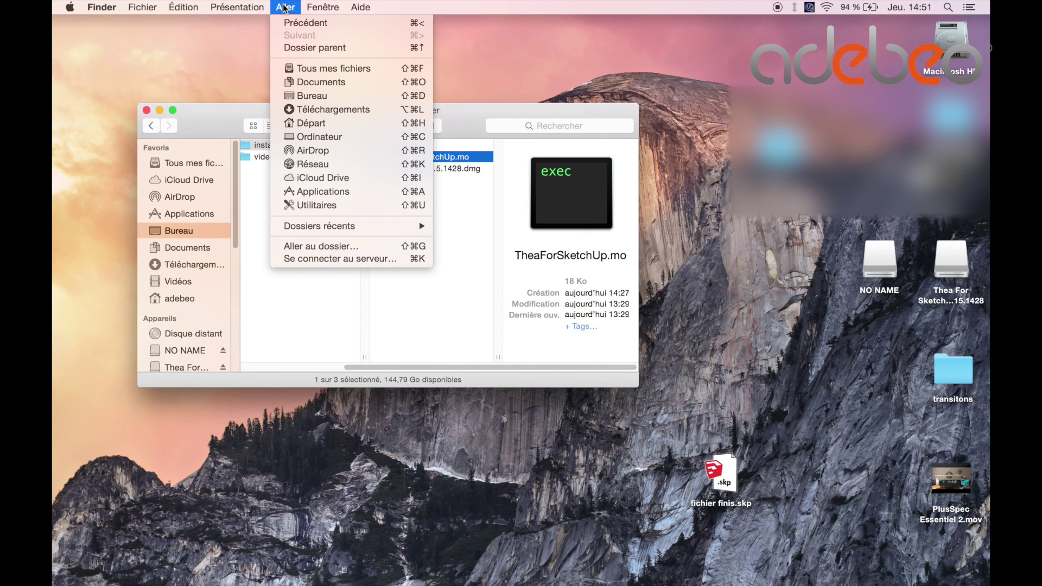
{"action": "left_click", "coordinate": [363, 137], "text": "alt"}
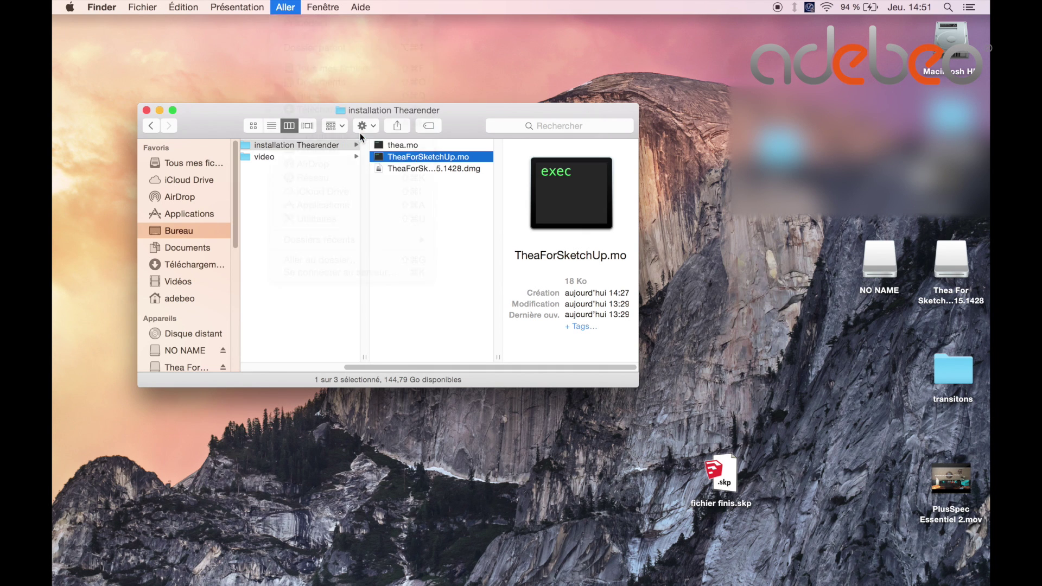
{"action": "left_click", "coordinate": [414, 182]}
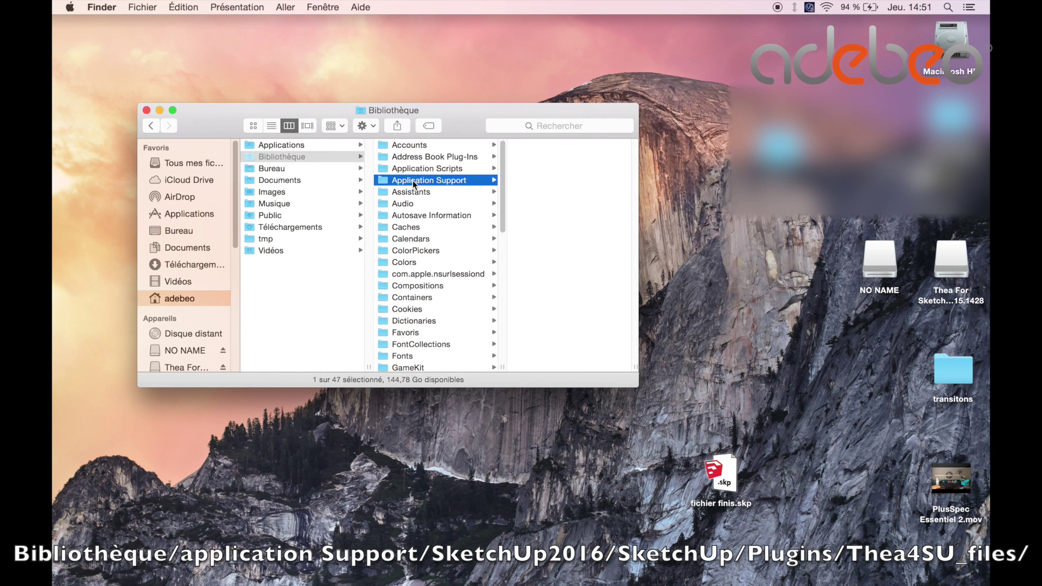
{"action": "scroll", "coordinate": [565, 261], "scroll_direction": "down", "scroll_amount": 6}
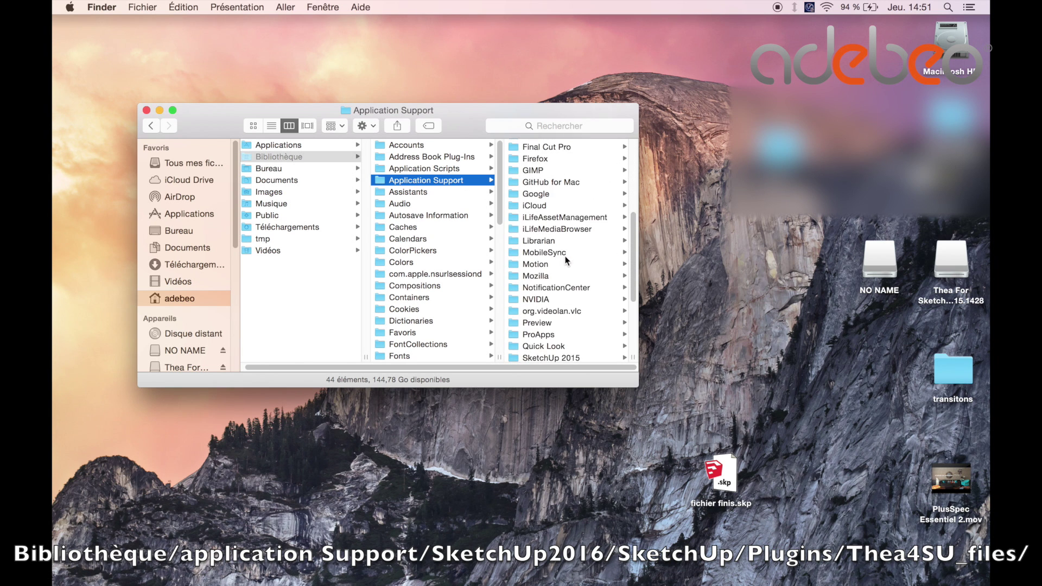
{"action": "scroll", "coordinate": [565, 260], "scroll_direction": "down", "scroll_amount": 2}
{"action": "left_click", "coordinate": [563, 276]}
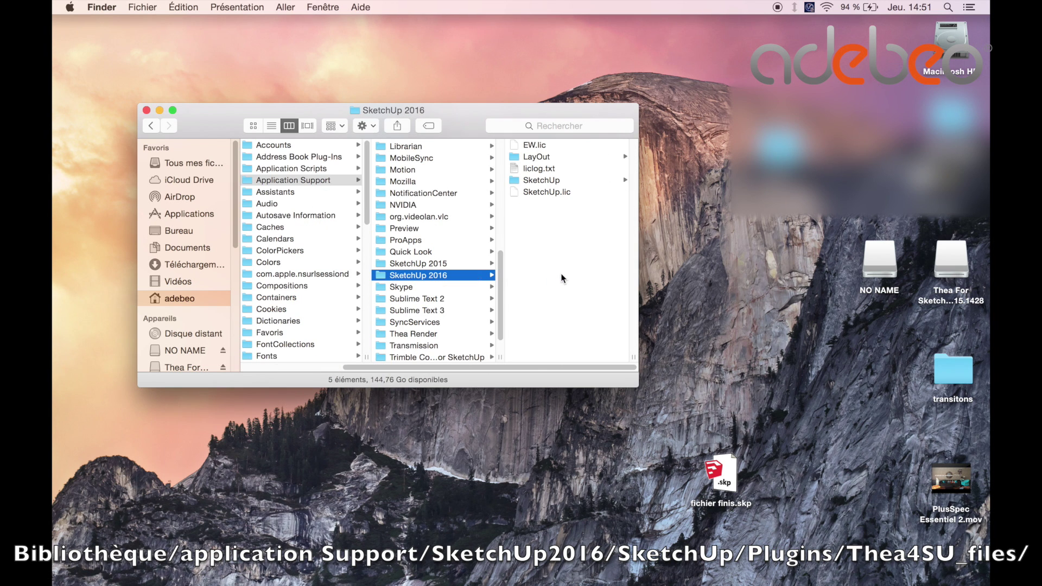
{"action": "left_click", "coordinate": [540, 180]}
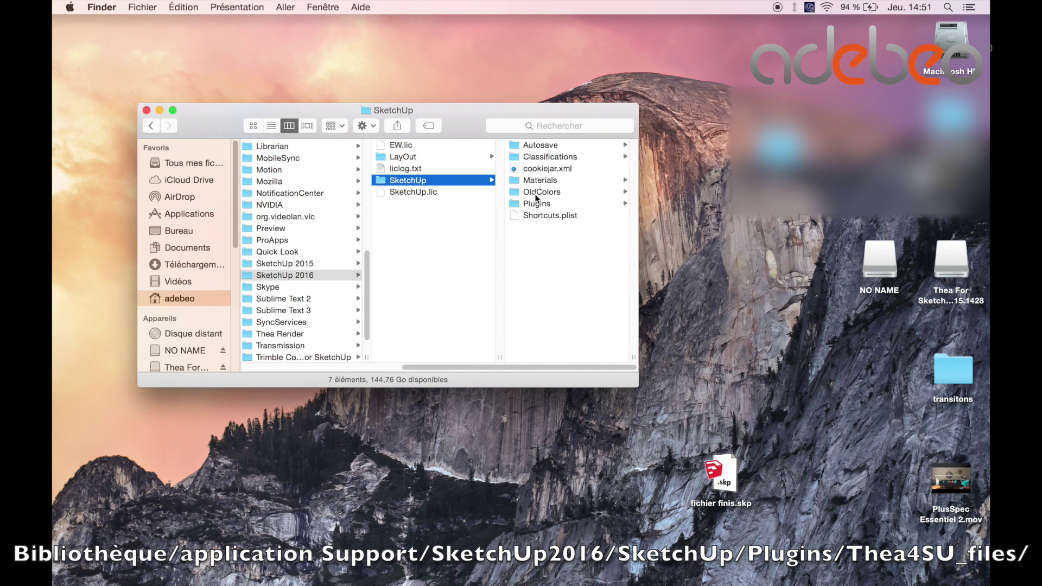
{"action": "left_click", "coordinate": [537, 203]}
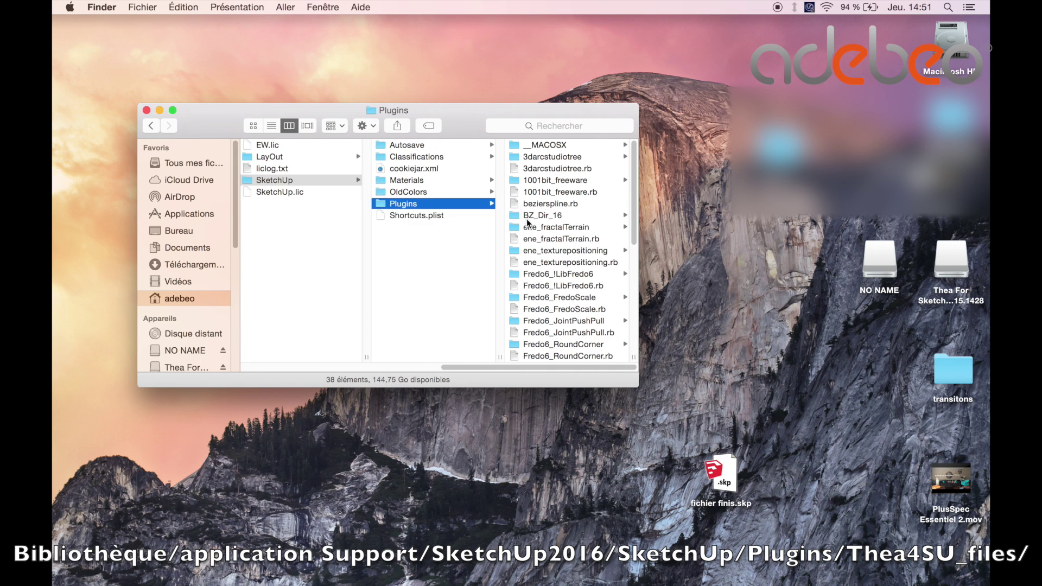
{"action": "scroll", "coordinate": [555, 259], "scroll_direction": "down", "scroll_amount": 5}
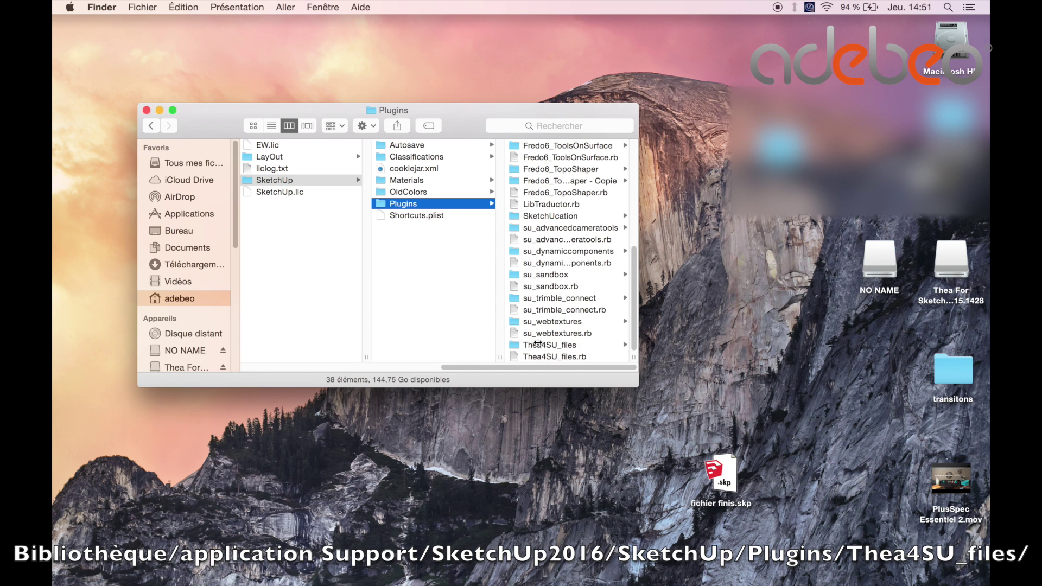
{"action": "left_click", "coordinate": [537, 345]}
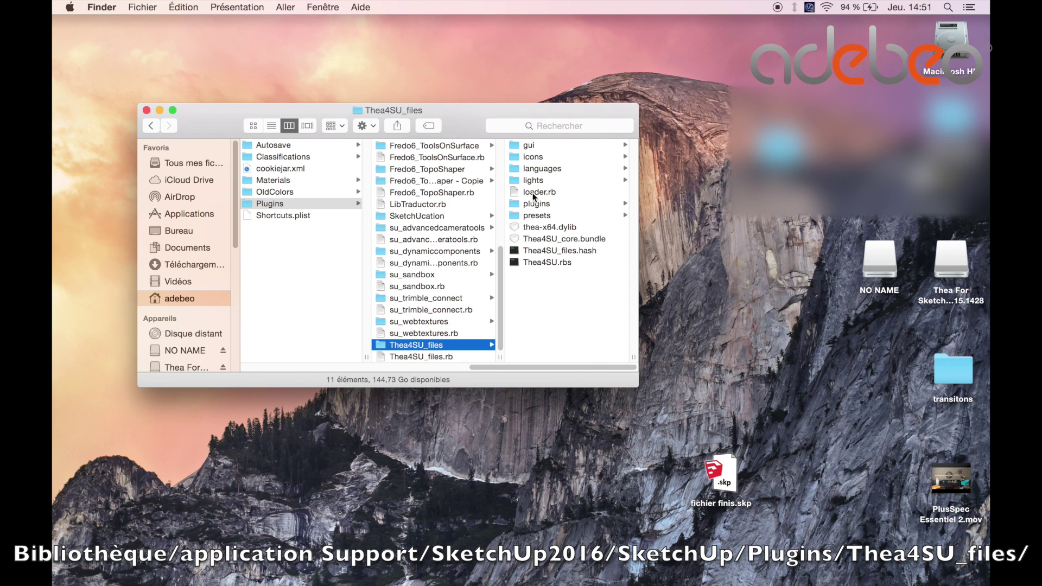
Paste TheaForSketchUp.mo into languages/fr, replacing the older copy.
{"action": "left_click", "coordinate": [536, 170]}
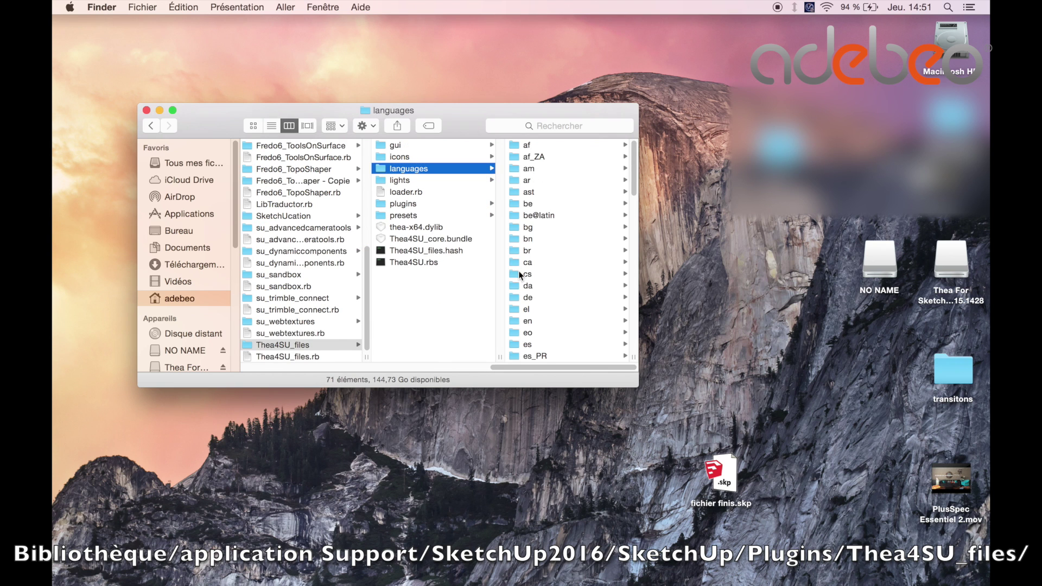
{"action": "scroll", "coordinate": [520, 275], "scroll_direction": "down", "scroll_amount": 10}
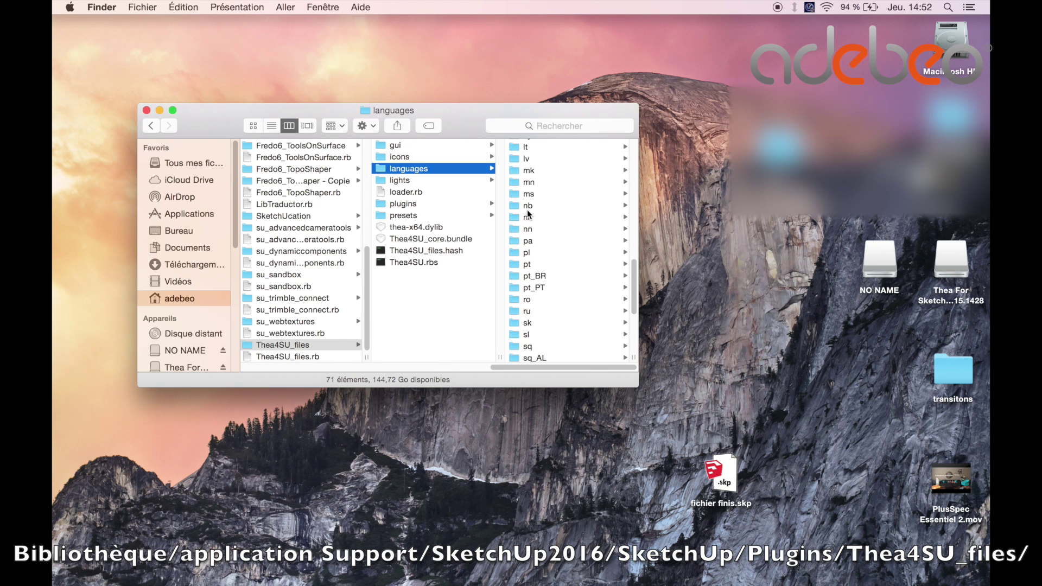
{"action": "scroll", "coordinate": [526, 216], "scroll_direction": "up", "scroll_amount": 10}
{"action": "scroll", "coordinate": [524, 215], "scroll_direction": "down", "scroll_amount": 15}
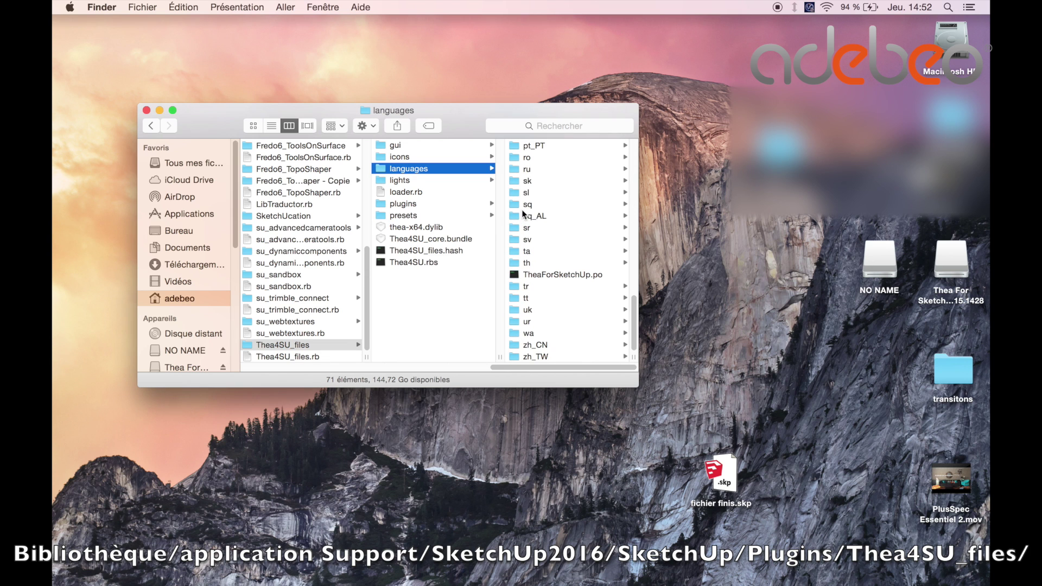
{"action": "scroll", "coordinate": [522, 279], "scroll_direction": "up", "scroll_amount": 15}
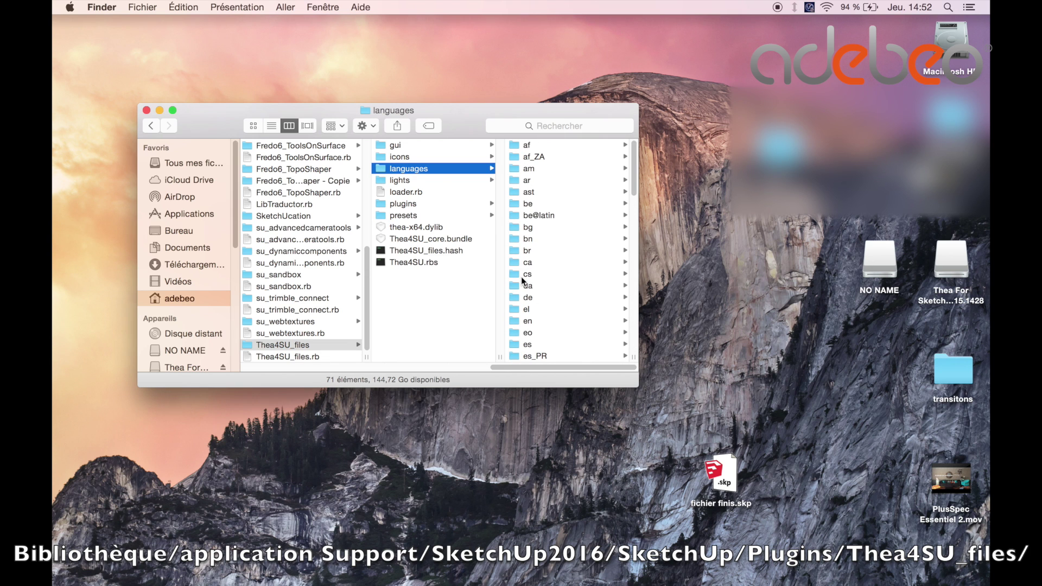
{"action": "scroll", "coordinate": [524, 272], "scroll_direction": "down", "scroll_amount": 5}
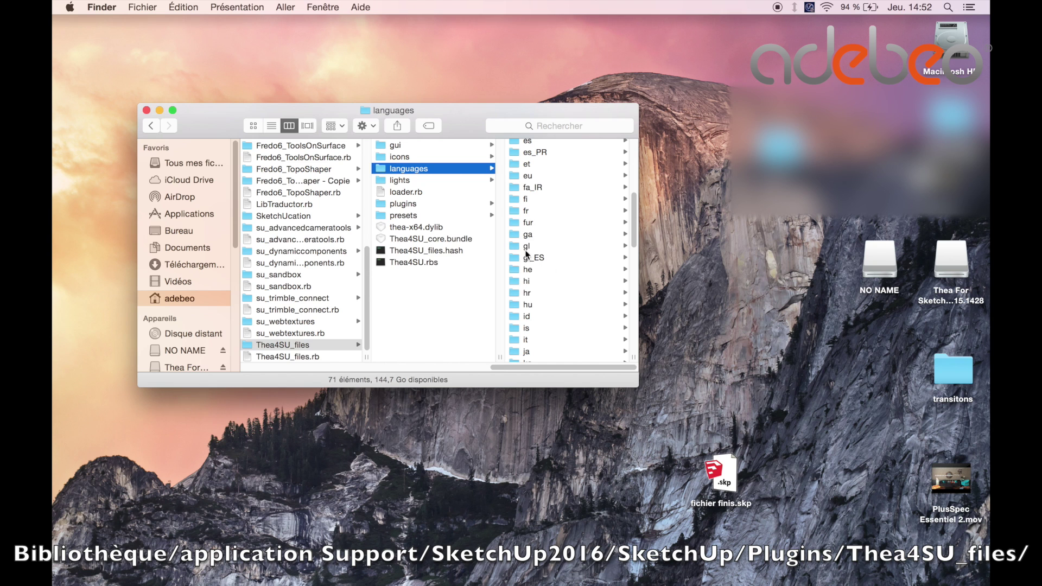
{"action": "left_click", "coordinate": [528, 211]}
{"action": "right_click", "coordinate": [539, 185]}
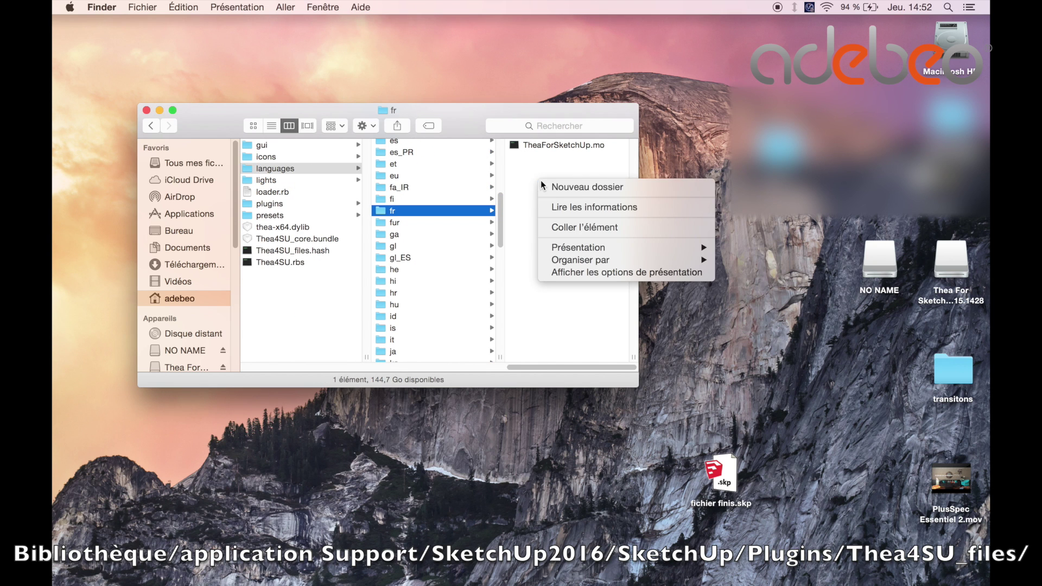
{"action": "left_click", "coordinate": [559, 232]}
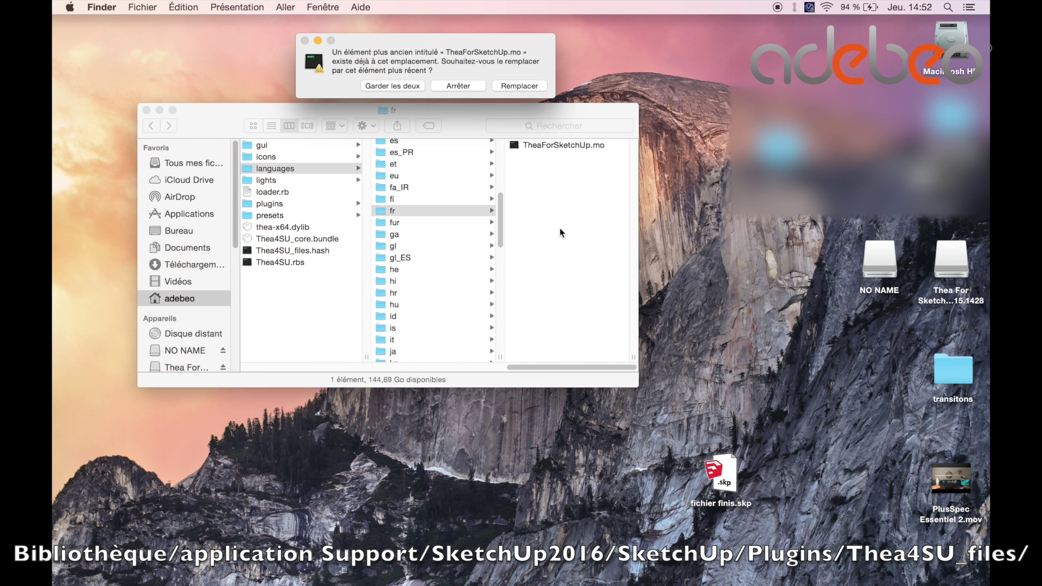
{"action": "left_click", "coordinate": [526, 86]}
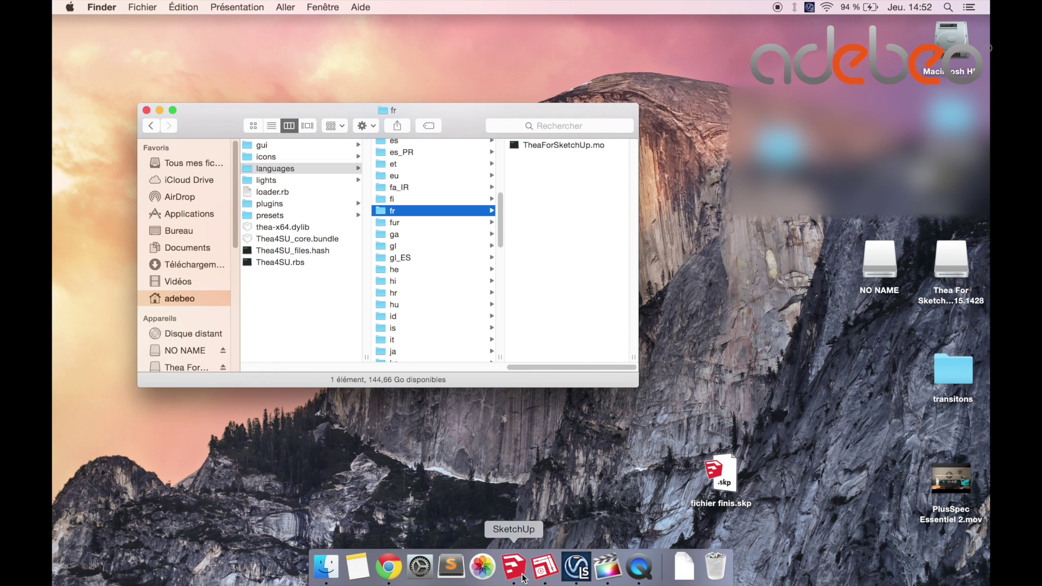
Switch back to SketchUp and start a new untitled model.
{"action": "left_click", "coordinate": [514, 567]}
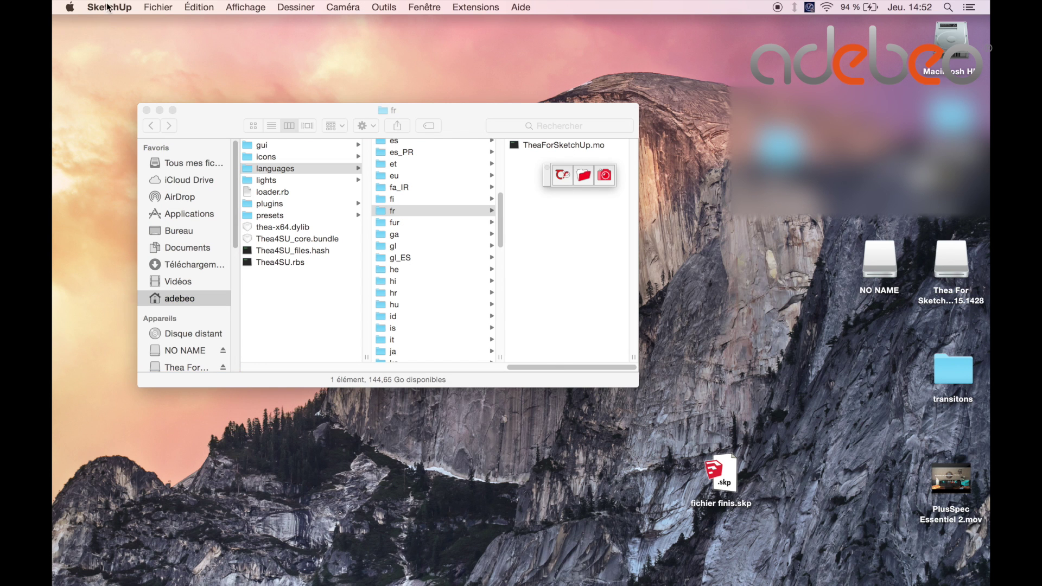
{"action": "left_click", "coordinate": [142, 8]}
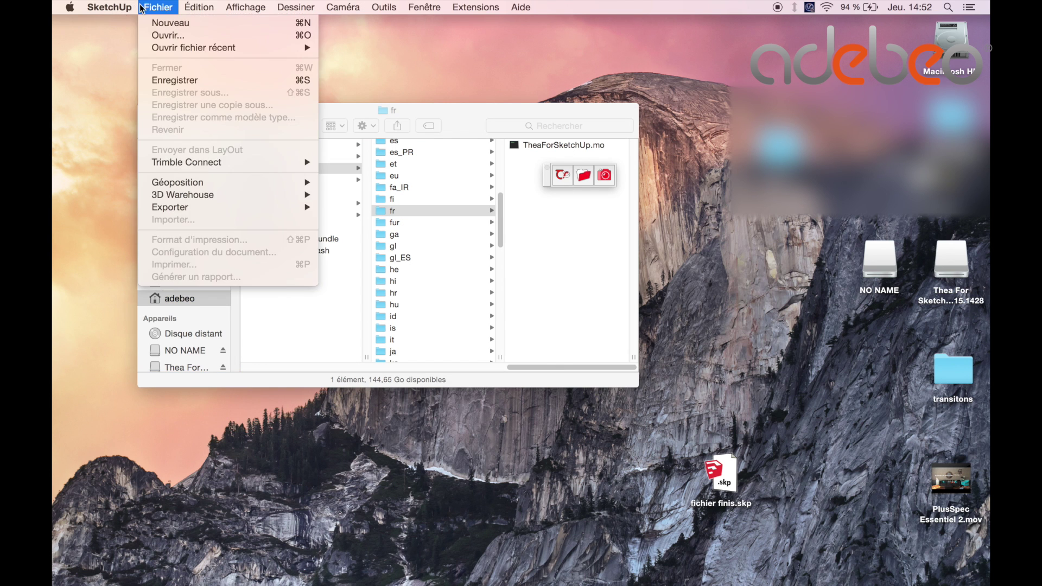
{"action": "left_click", "coordinate": [561, 175]}
{"action": "left_click", "coordinate": [563, 176]}
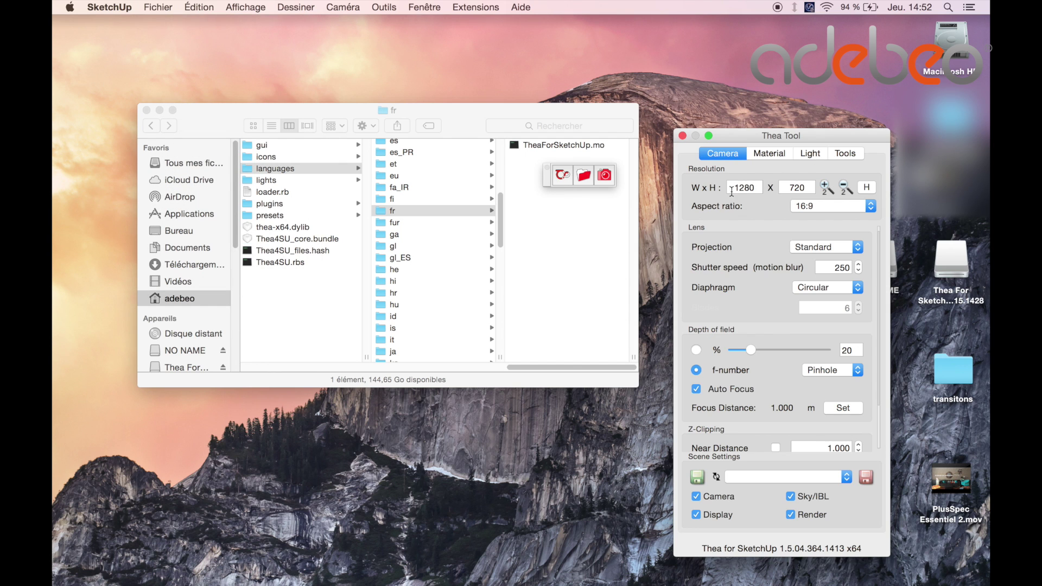
{"action": "left_click", "coordinate": [683, 135]}
{"action": "left_click", "coordinate": [158, 7]}
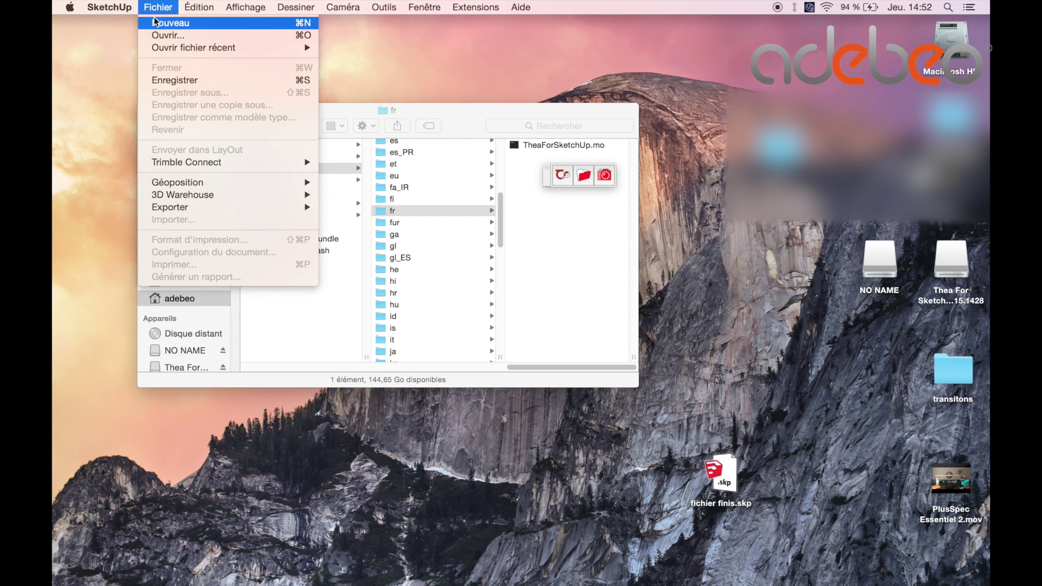
{"action": "left_click", "coordinate": [155, 21]}
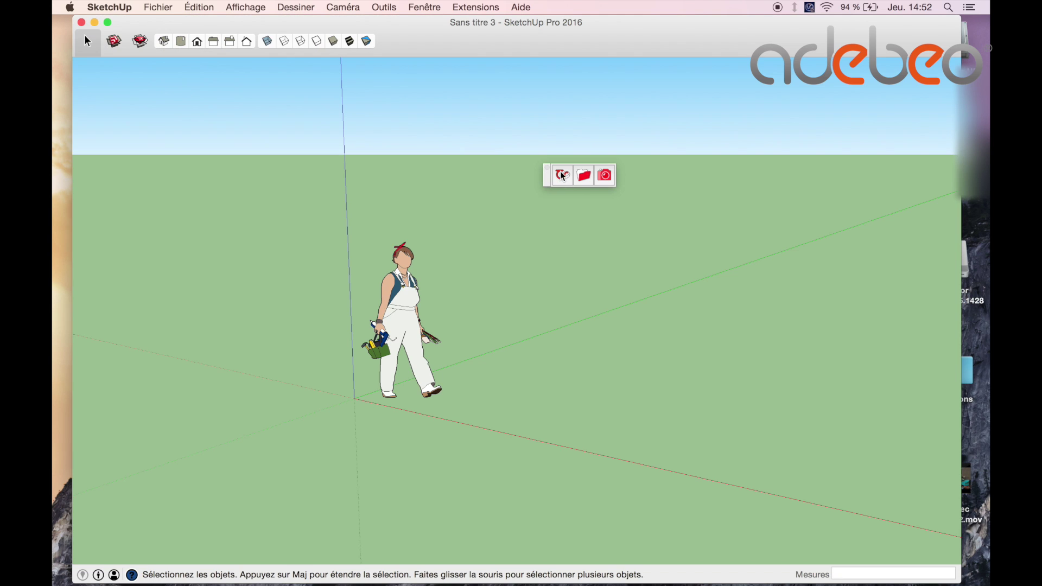
Set the Thea plugin's language to French in the Tools preferences.
{"action": "left_click", "coordinate": [562, 175]}
{"action": "left_click", "coordinate": [846, 154]}
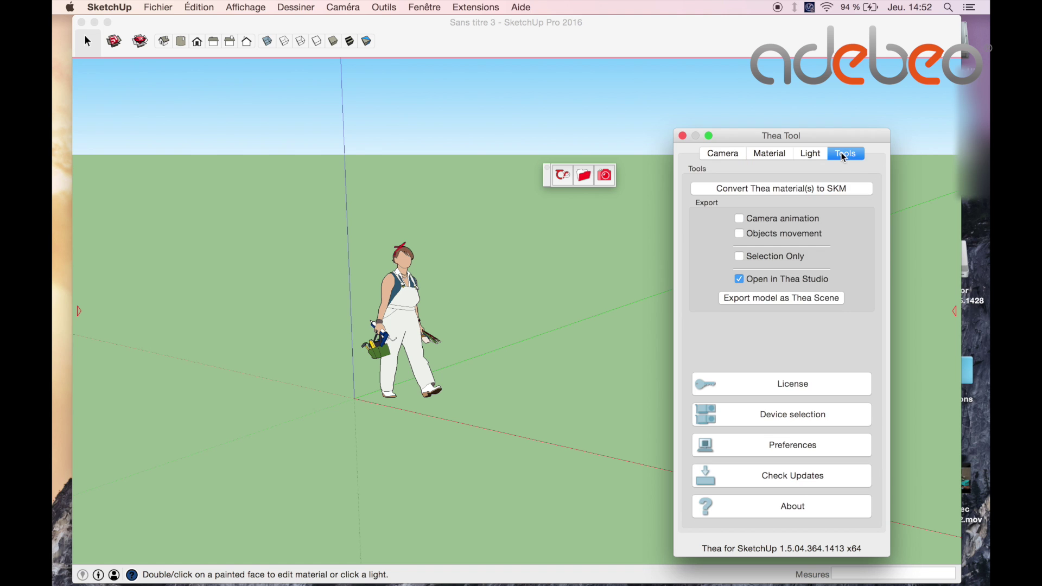
{"action": "left_click", "coordinate": [775, 446]}
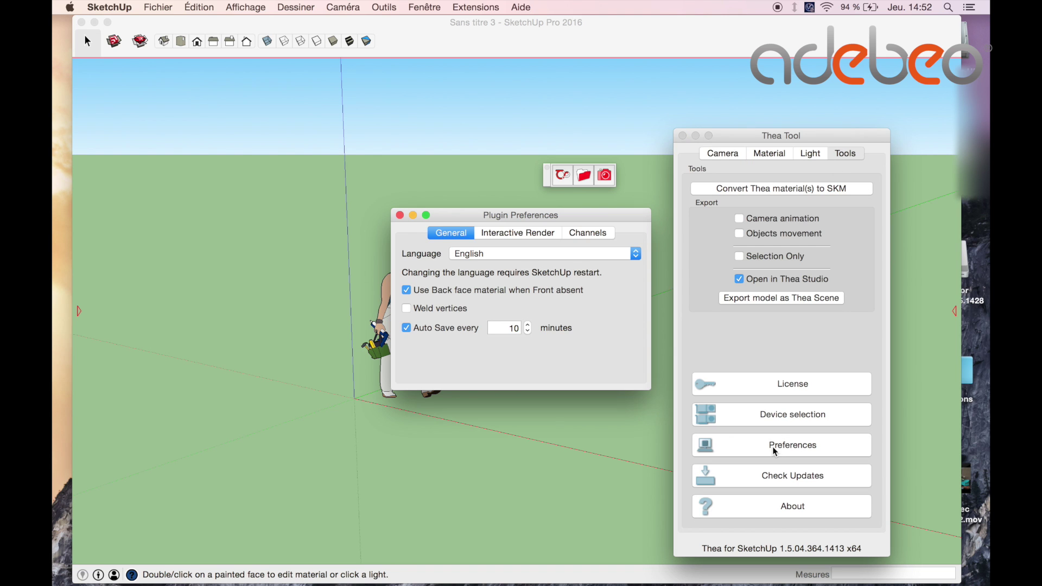
{"action": "left_click", "coordinate": [635, 254]}
{"action": "left_click", "coordinate": [537, 268]}
{"action": "left_click", "coordinate": [400, 216]}
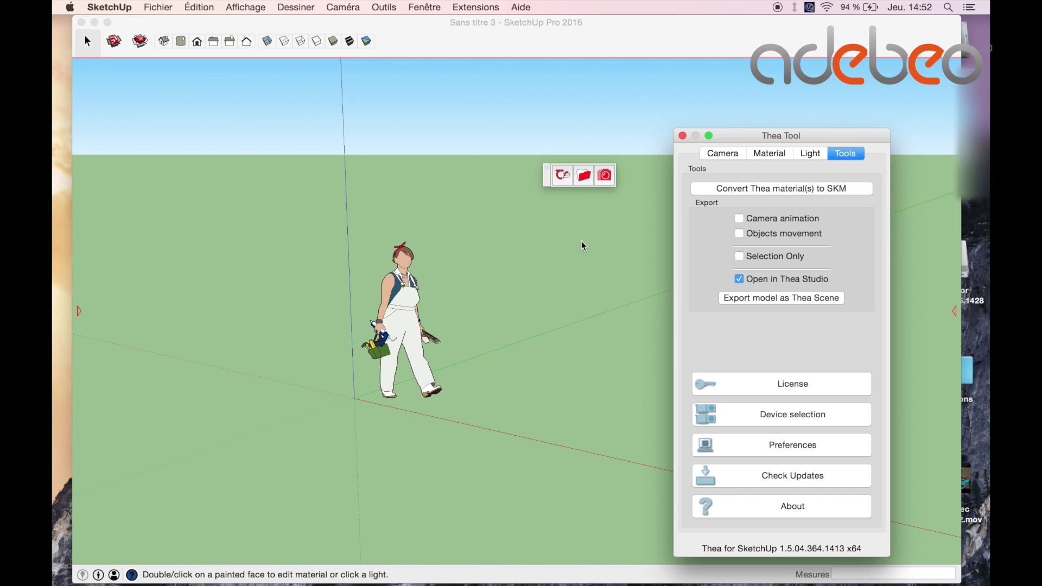
{"action": "left_click", "coordinate": [109, 7]}
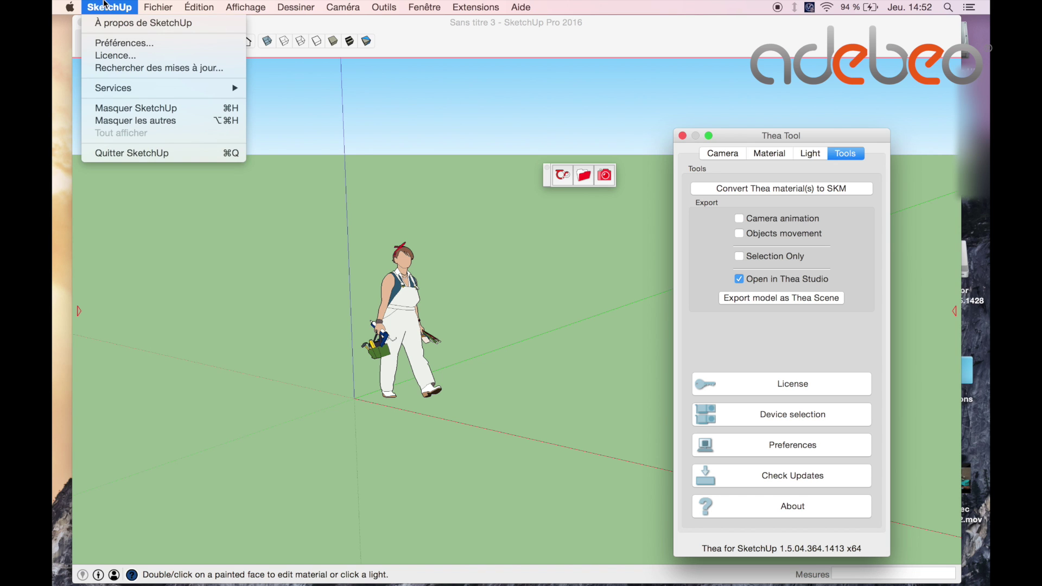
Quit SketchUp without saving changes and relaunch it from the Dock.
{"action": "left_click", "coordinate": [136, 154]}
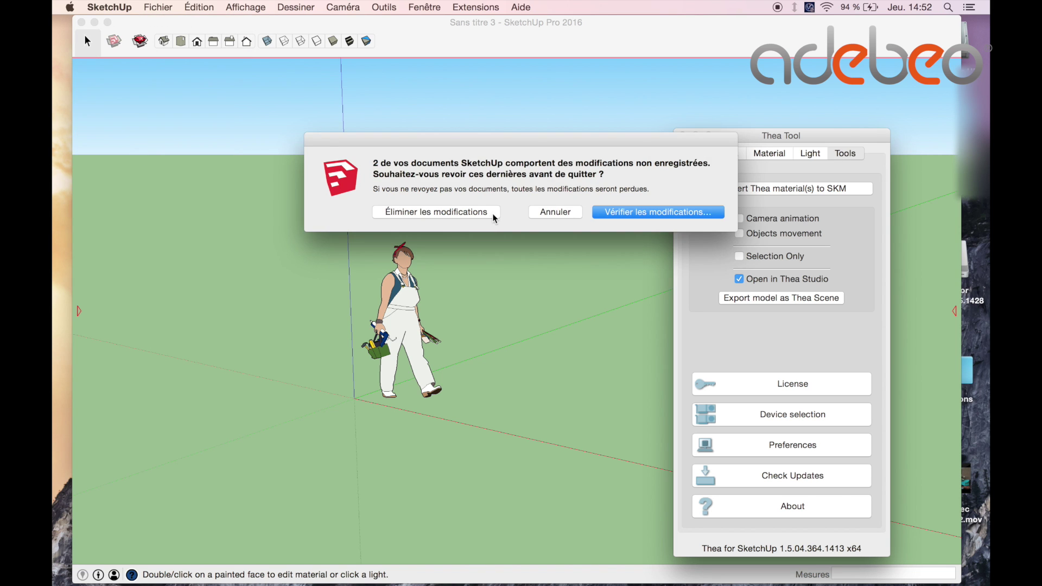
{"action": "left_click", "coordinate": [434, 212]}
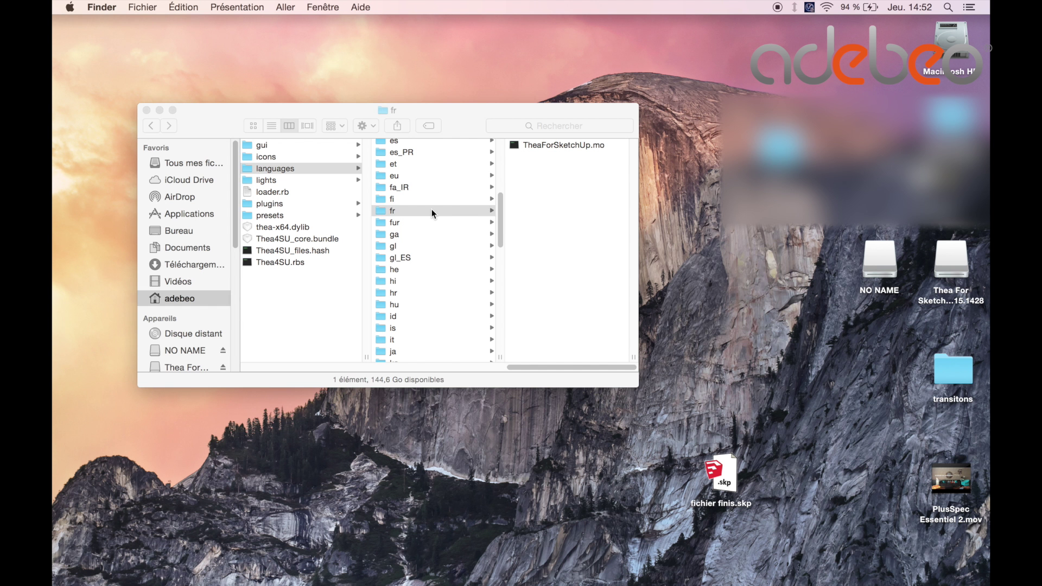
{"action": "mouse_move", "coordinate": [626, 576]}
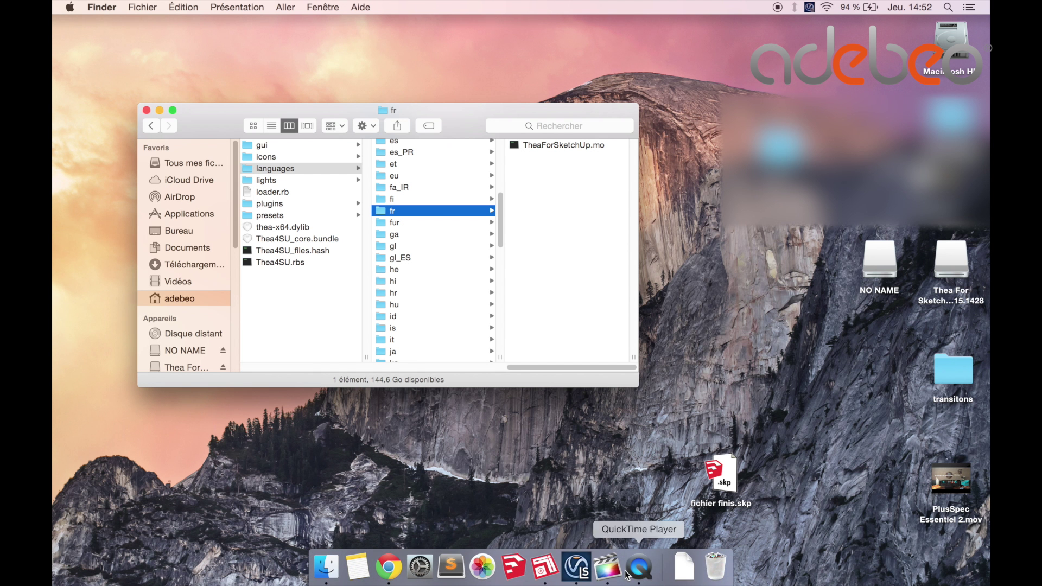
{"action": "left_click", "coordinate": [525, 567]}
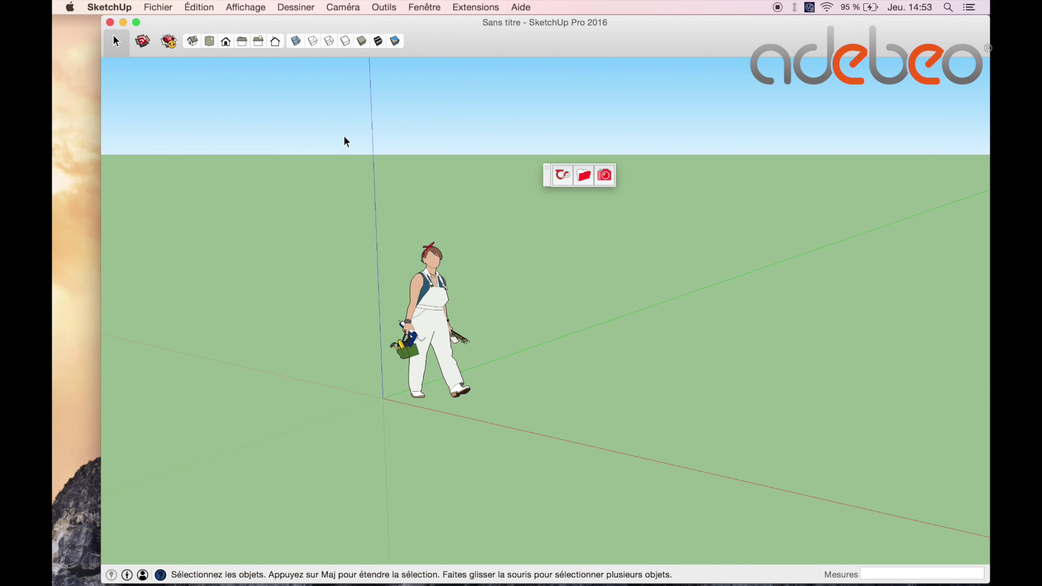
Check the French Thea Tool tabs Matériaux, Lumière, Outils and Caméra, then close the panel.
{"action": "left_click", "coordinate": [562, 174]}
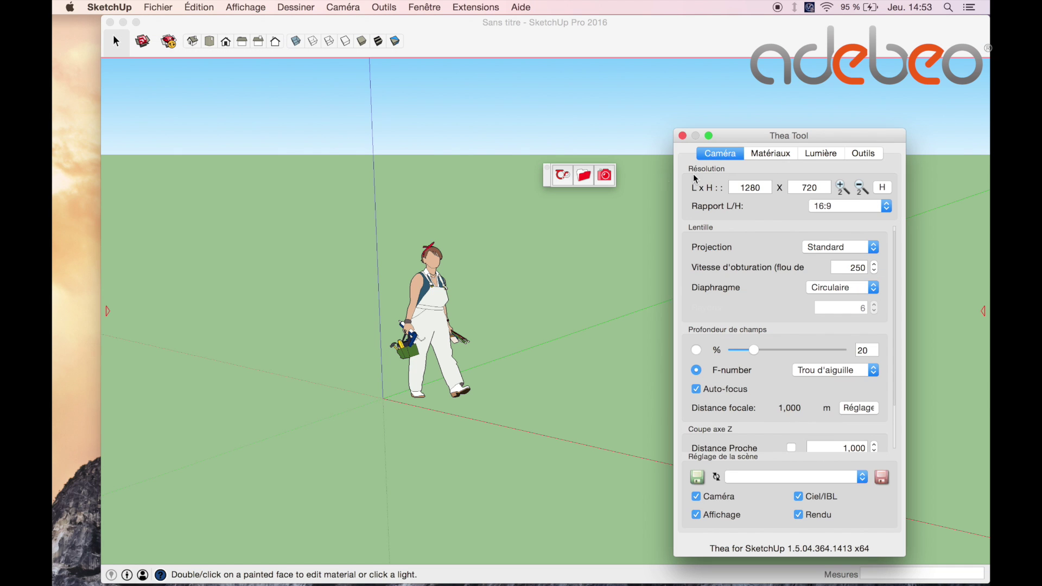
{"action": "left_click", "coordinate": [771, 153]}
{"action": "left_click", "coordinate": [820, 154]}
{"action": "left_click", "coordinate": [863, 154]}
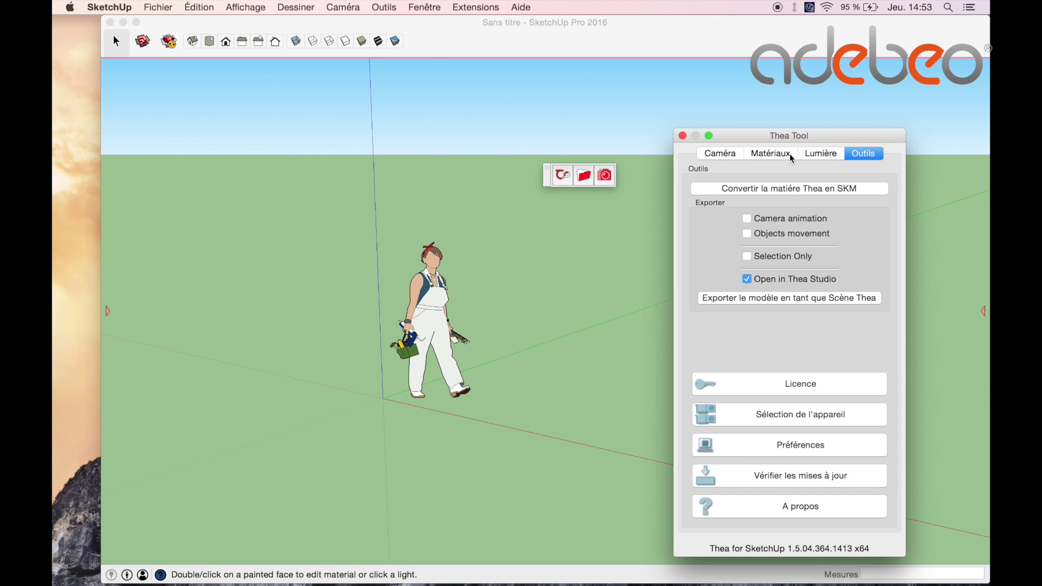
{"action": "left_click", "coordinate": [792, 156]}
{"action": "left_click", "coordinate": [720, 154]}
{"action": "left_click", "coordinate": [683, 135]}
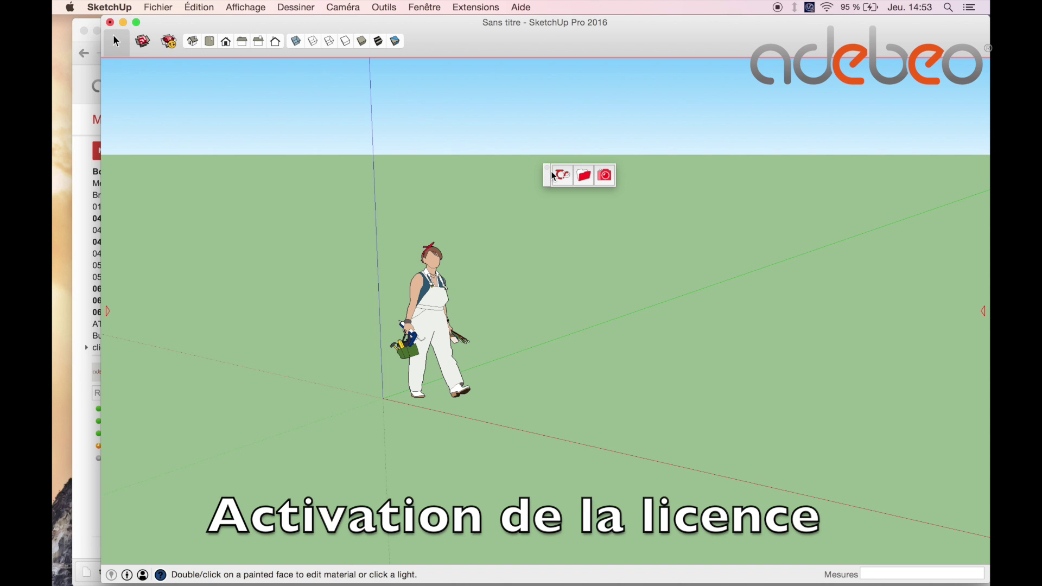
Open the licence registration form from the Thea Tool panel's Outils page.
{"action": "left_click_drag", "start_coordinate": [546, 175], "coordinate": [534, 133]}
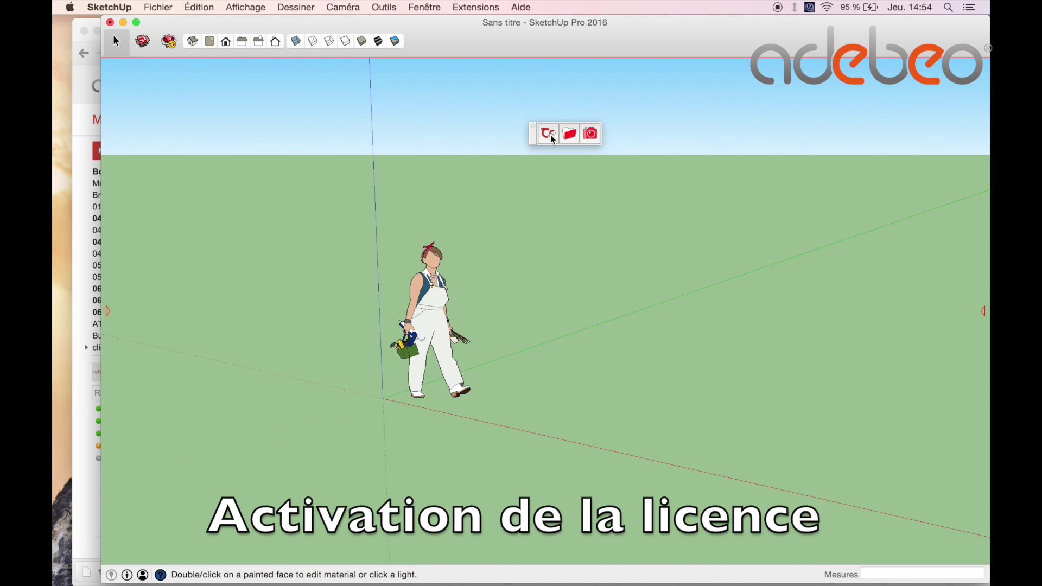
{"action": "left_click", "coordinate": [552, 137]}
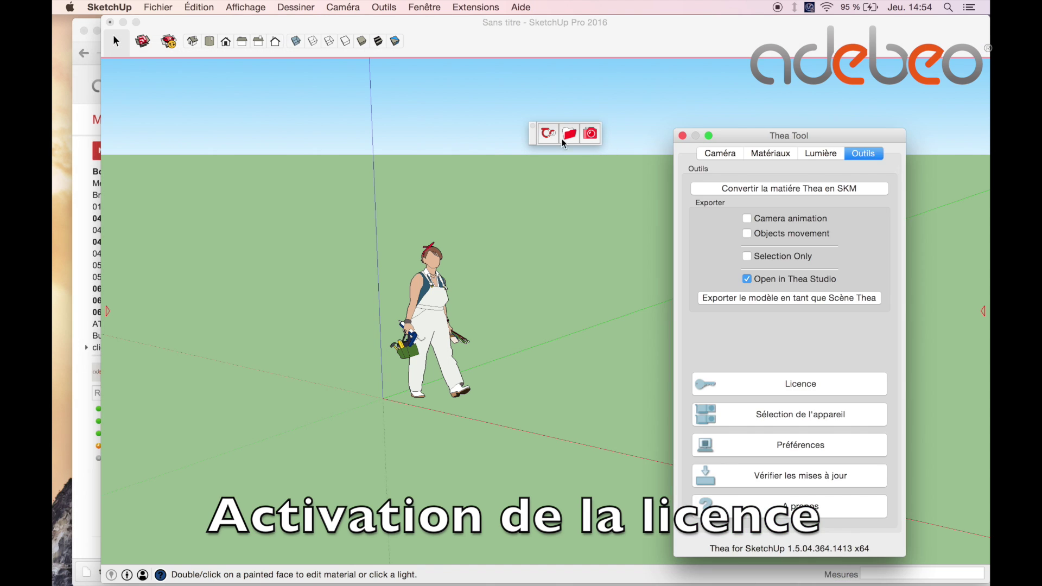
{"action": "left_click", "coordinate": [733, 157]}
{"action": "left_click", "coordinate": [861, 154]}
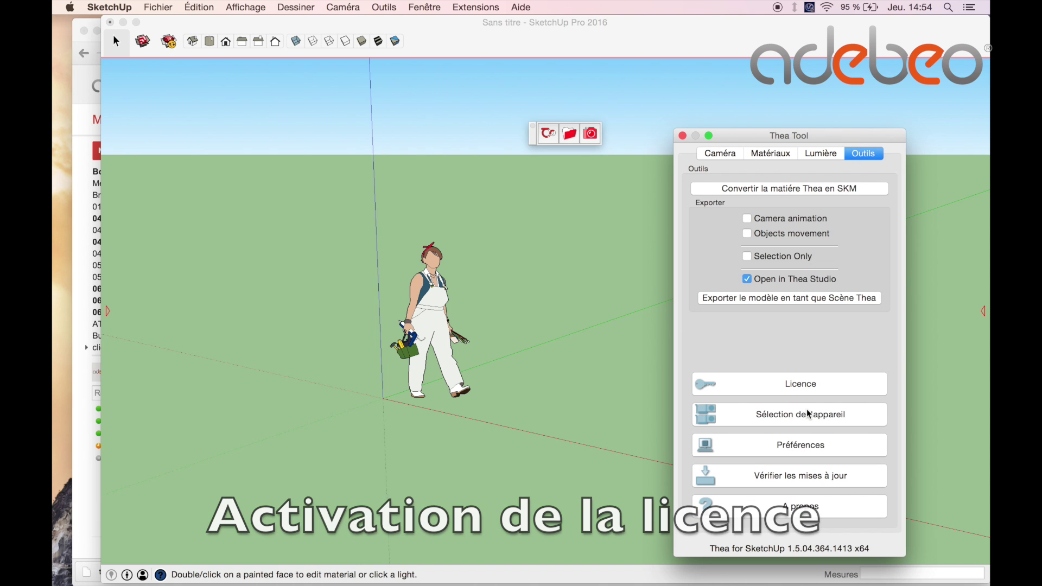
{"action": "left_click", "coordinate": [804, 383]}
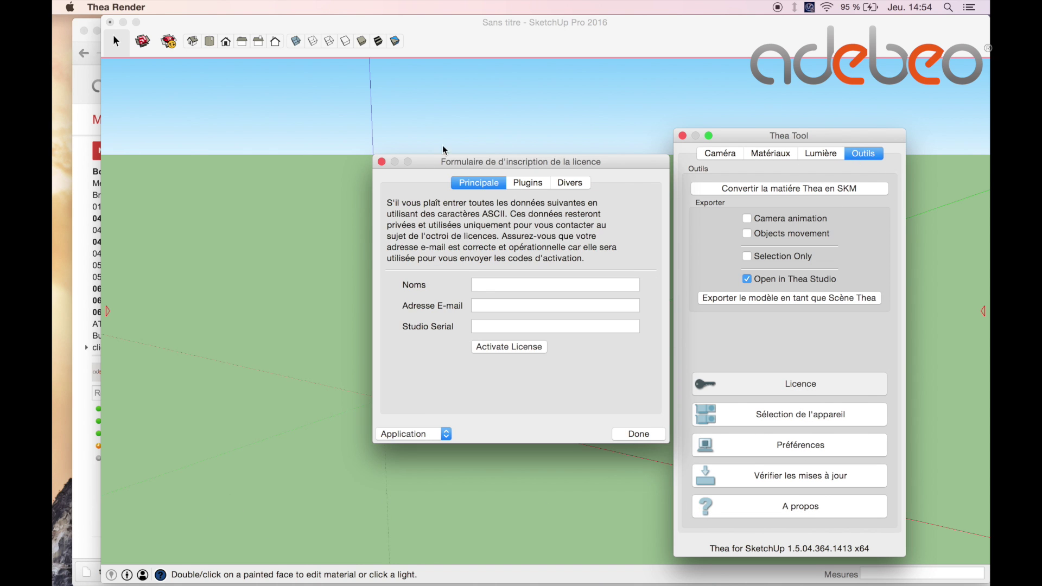
Move the licence form higher and bring up the licence e-mail in Chrome.
{"action": "left_click_drag", "start_coordinate": [582, 162], "coordinate": [606, 97]}
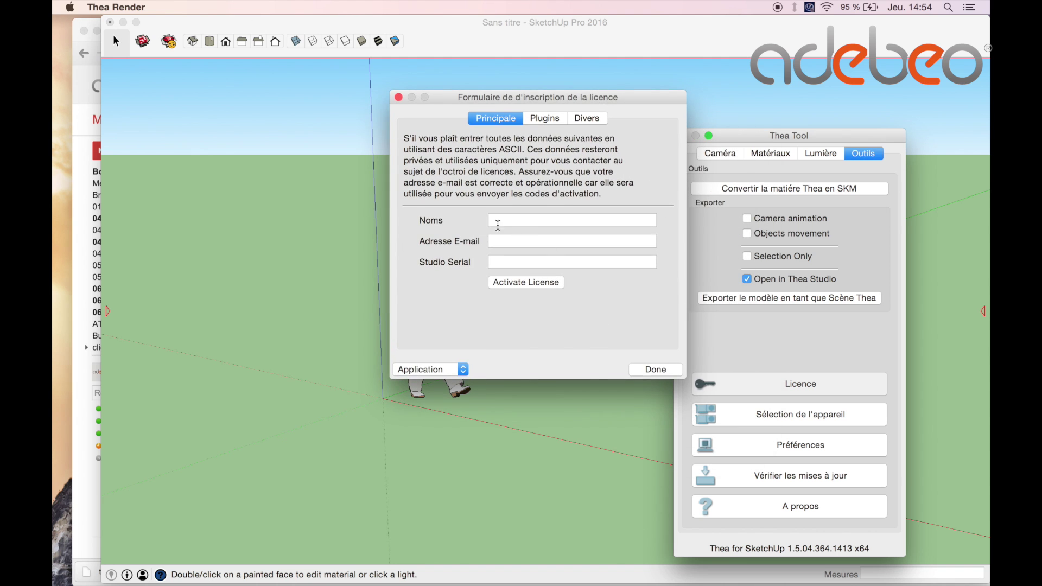
{"action": "mouse_move", "coordinate": [455, 585]}
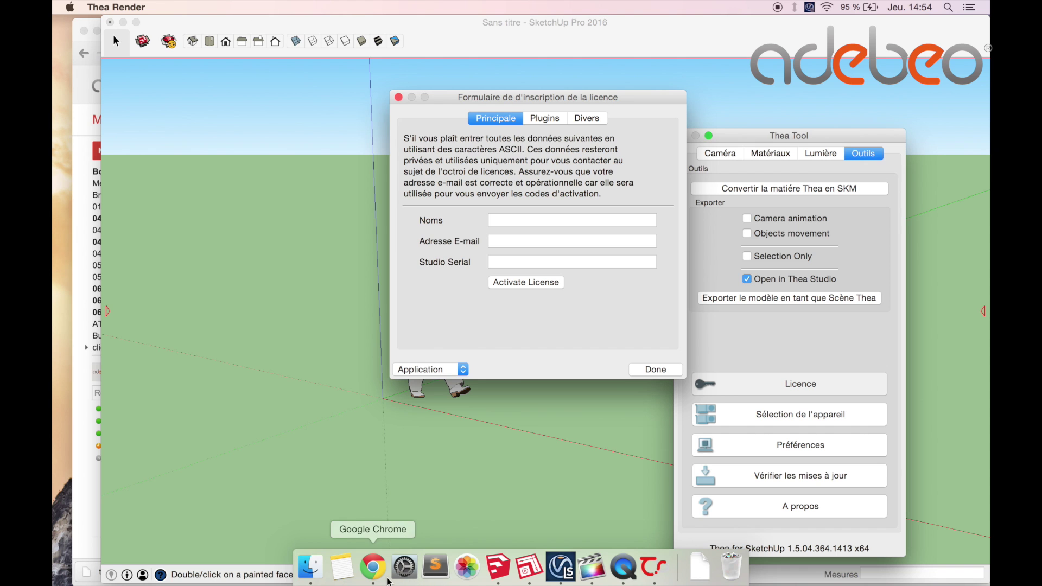
{"action": "left_click", "coordinate": [383, 578]}
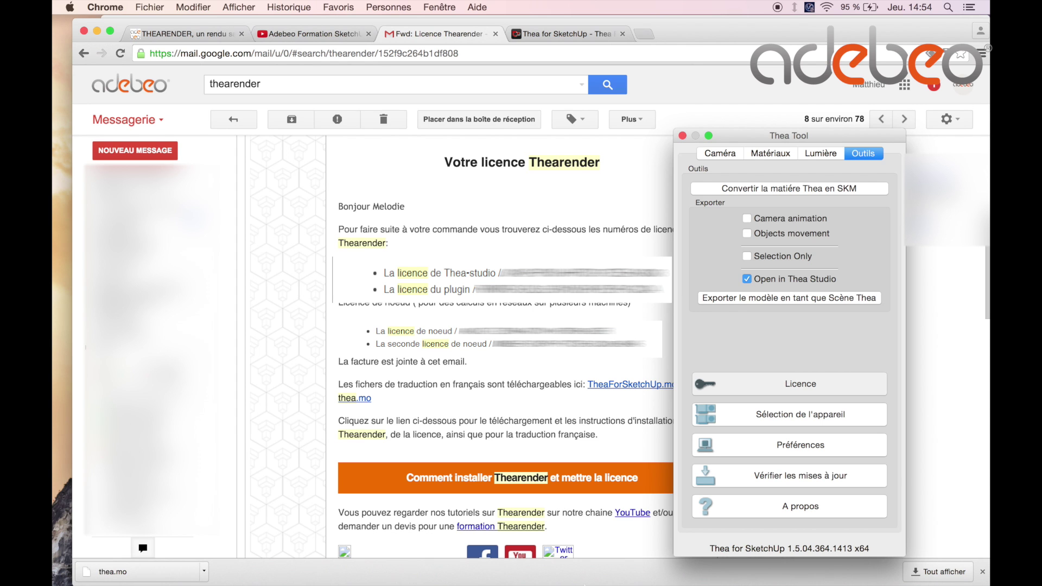
Fill the Principale tab with a placeholder Studio Serial, a name and the account e-mail address.
{"action": "left_click", "coordinate": [654, 577]}
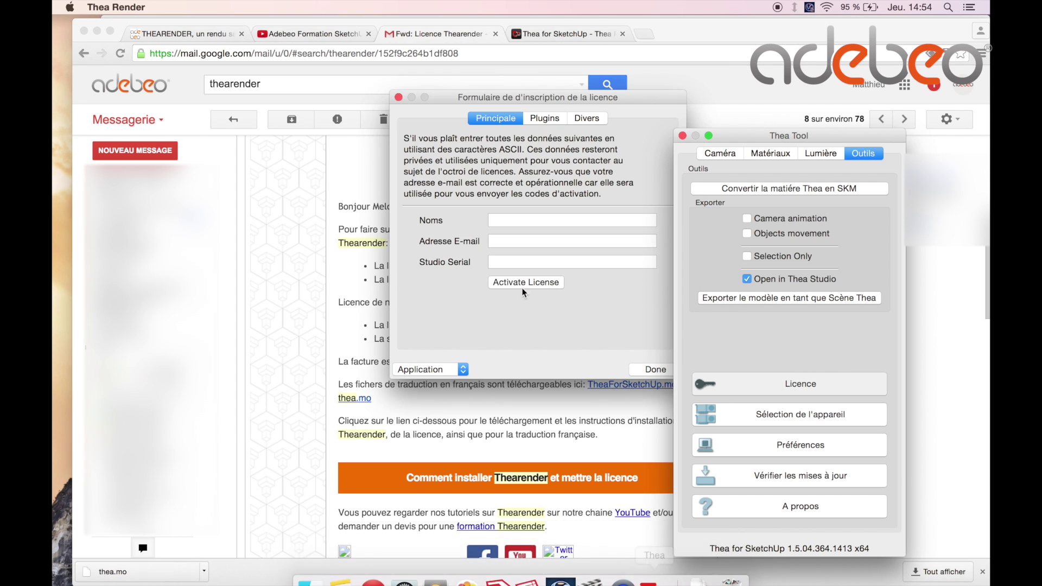
{"action": "left_click_drag", "start_coordinate": [651, 102], "coordinate": [559, 105]}
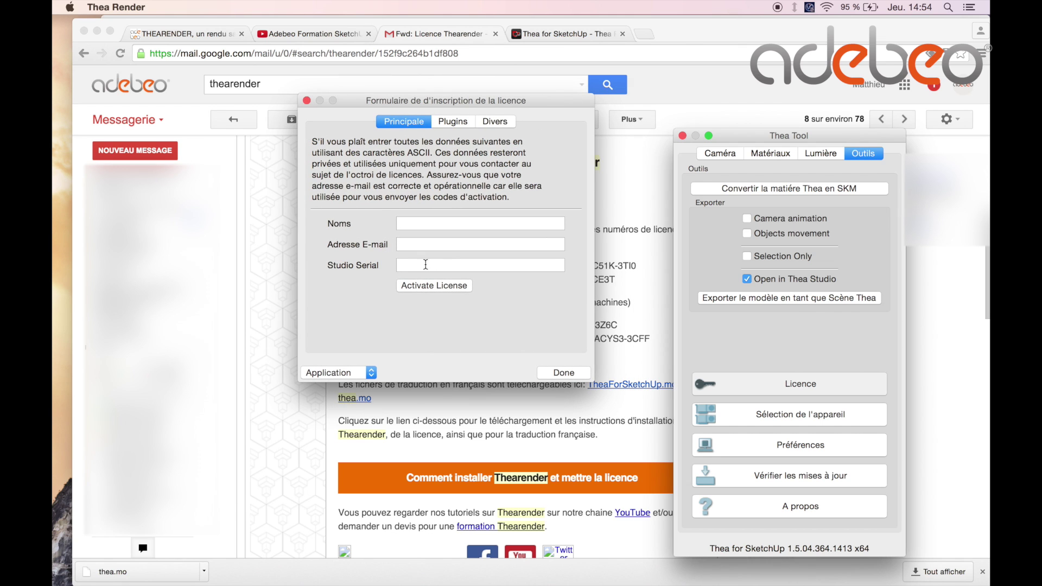
{"action": "left_click", "coordinate": [420, 264]}
{"action": "type", "text": "fgqdfgdsgsdgdsfgdsgdfgsdg"}
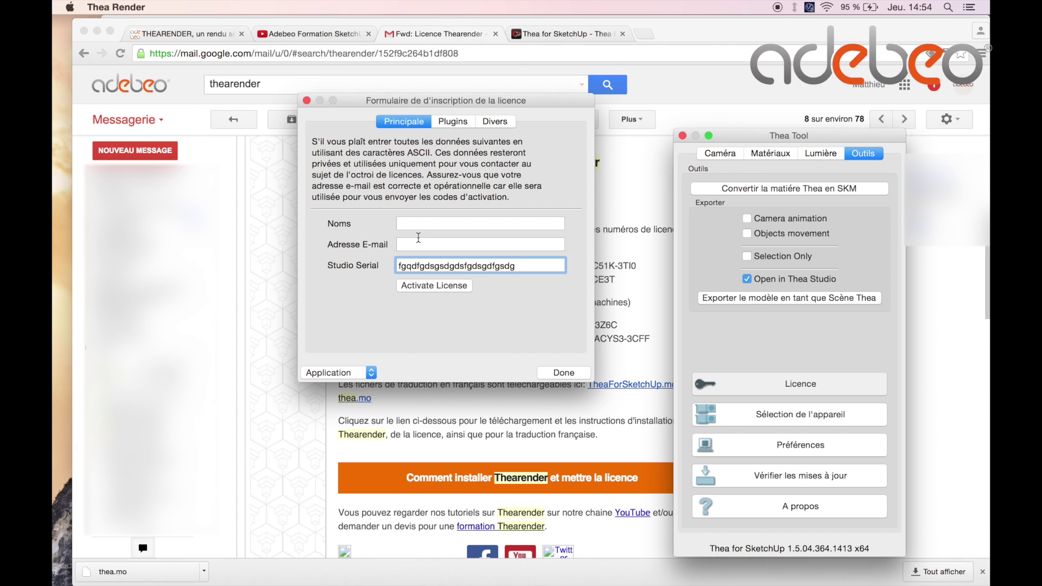
{"action": "left_click", "coordinate": [421, 224]}
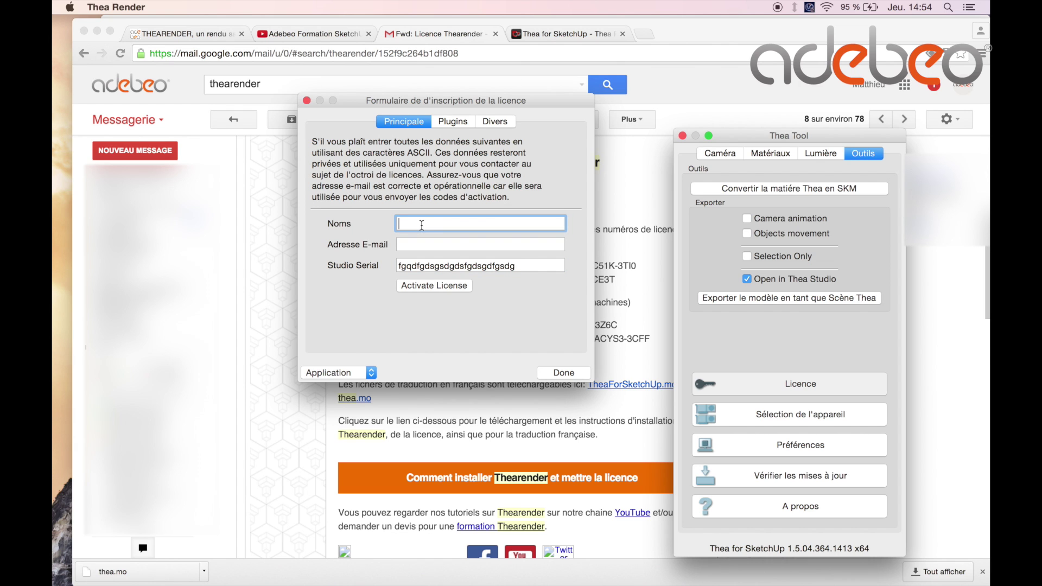
{"action": "type", "text": "a"}
{"action": "left_click", "coordinate": [481, 244]}
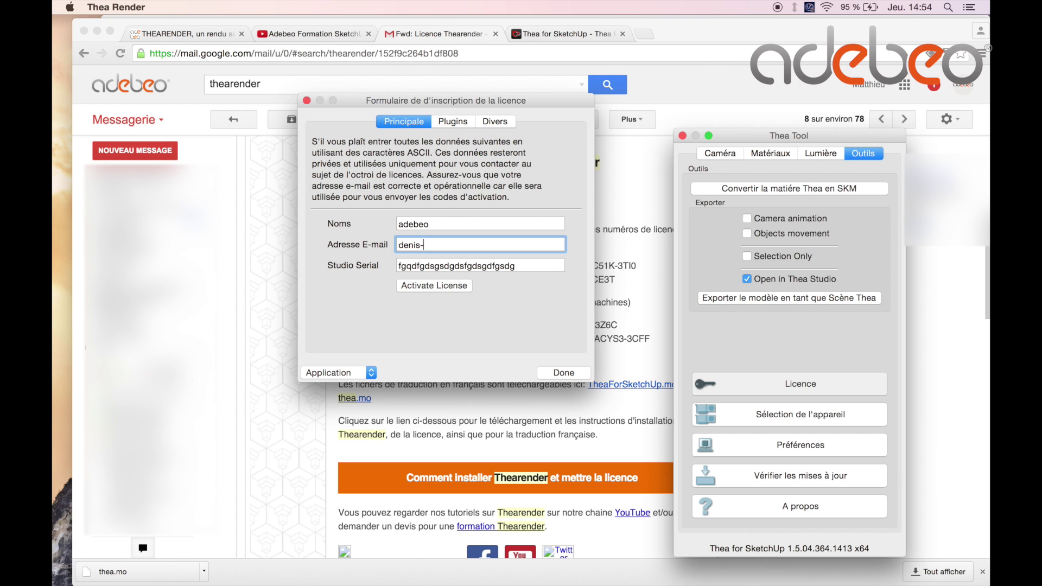
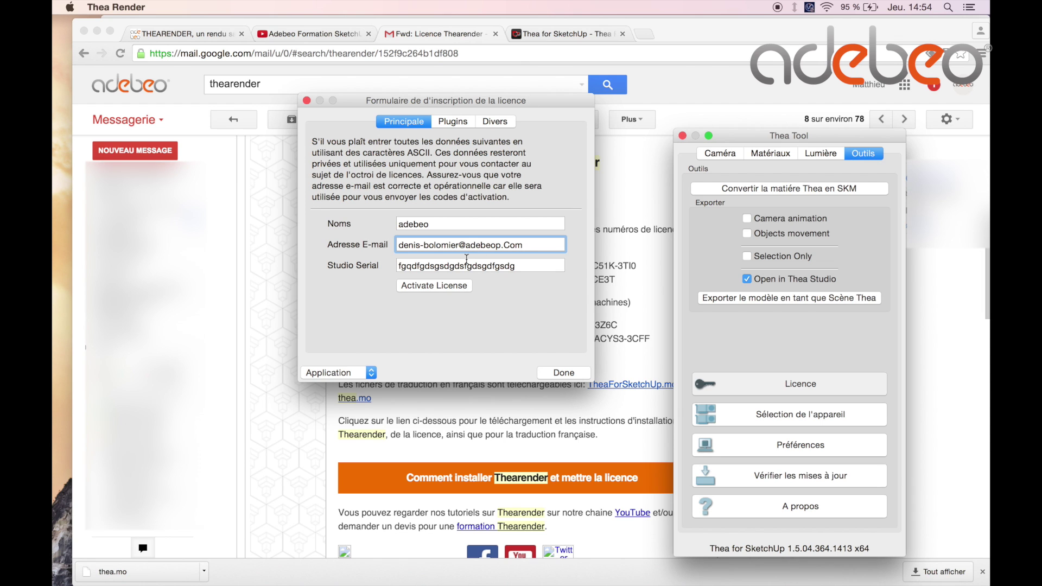
Enter a placeholder serial in the Plugins tab's SketchUp Plugin field, then return to Principale.
{"action": "left_click", "coordinate": [452, 122]}
{"action": "left_click", "coordinate": [412, 293]}
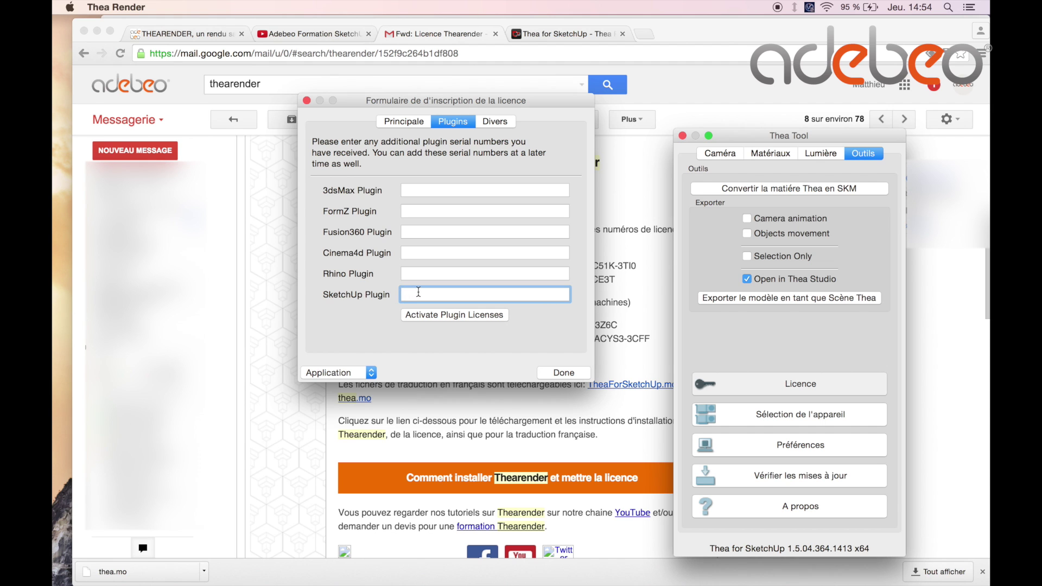
{"action": "left_click", "coordinate": [270, 243]}
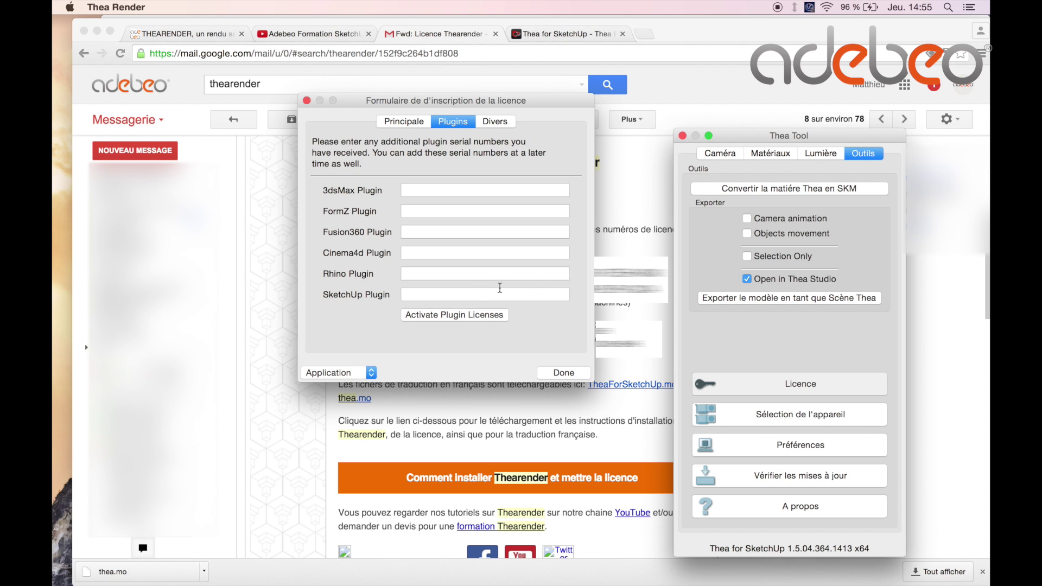
{"action": "left_click", "coordinate": [466, 296]}
{"action": "type", "text": "vwcvwcxvxwcvxwcvxwccvx"}
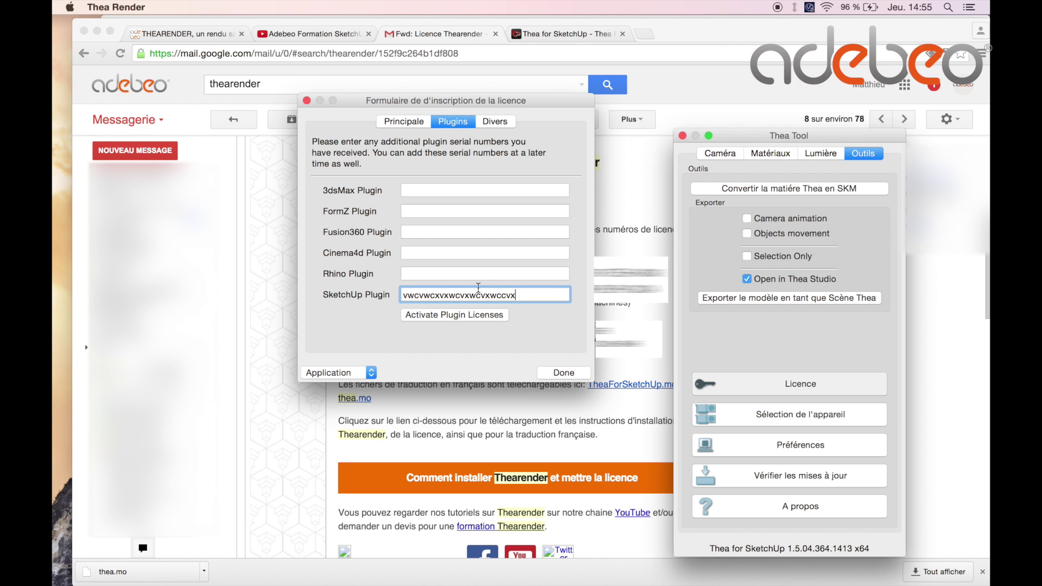
{"action": "left_click", "coordinate": [415, 122]}
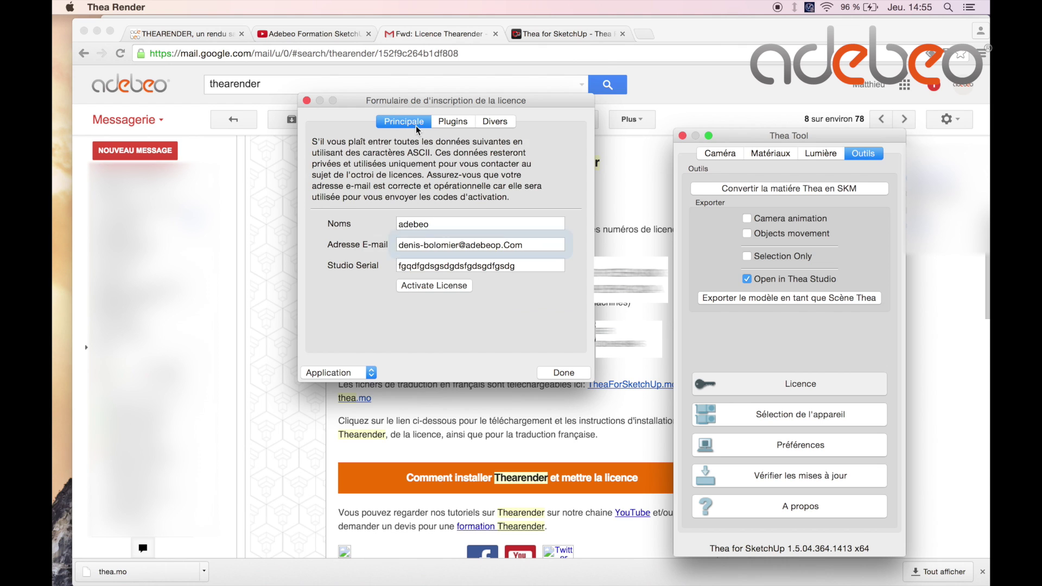
Activate the licence, re-entering the e-mail after the invalid-serial warning and accepting Félicitations.
{"action": "left_click", "coordinate": [416, 288]}
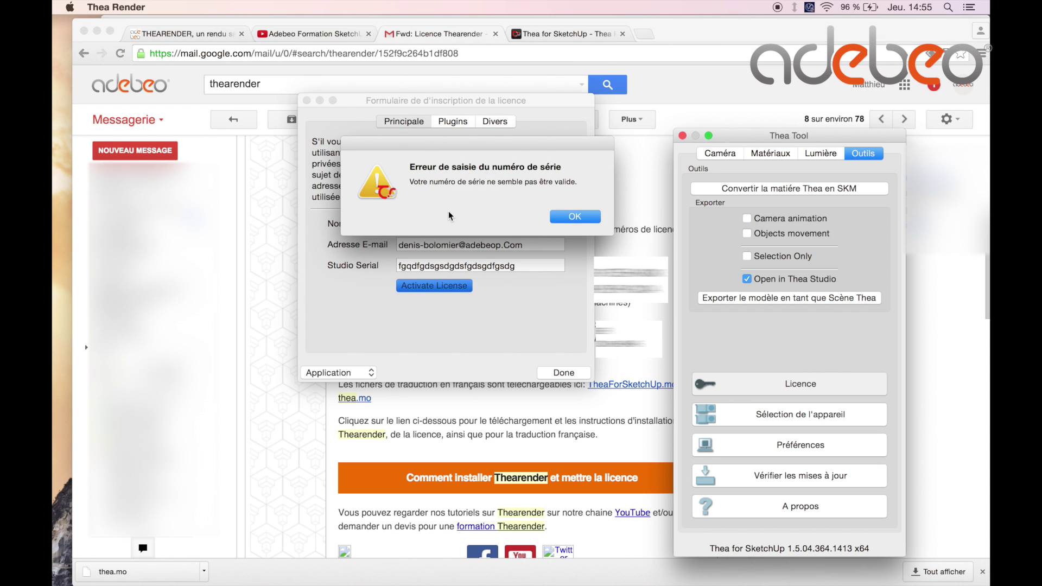
{"action": "left_click", "coordinate": [575, 216]}
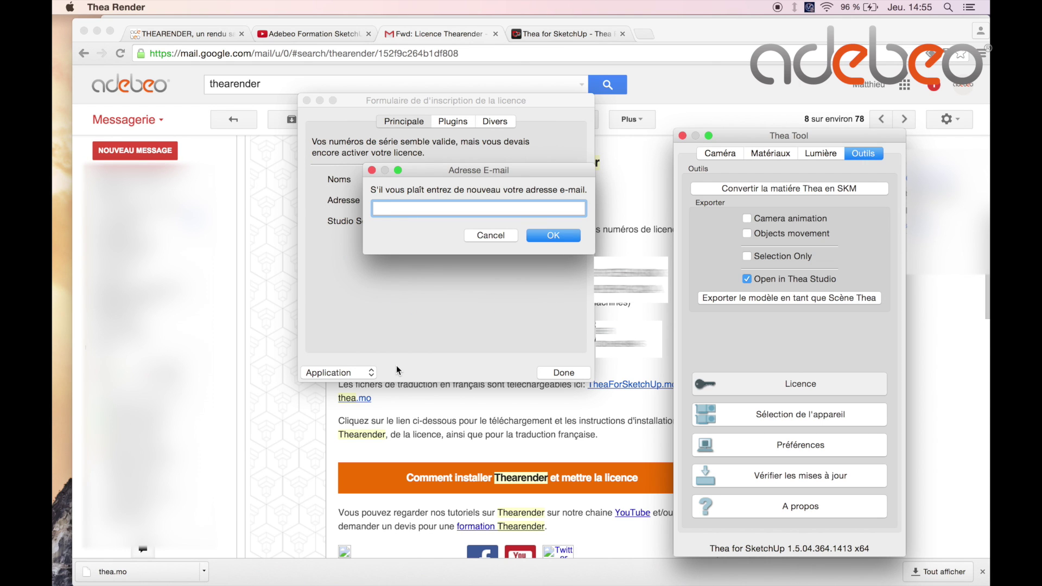
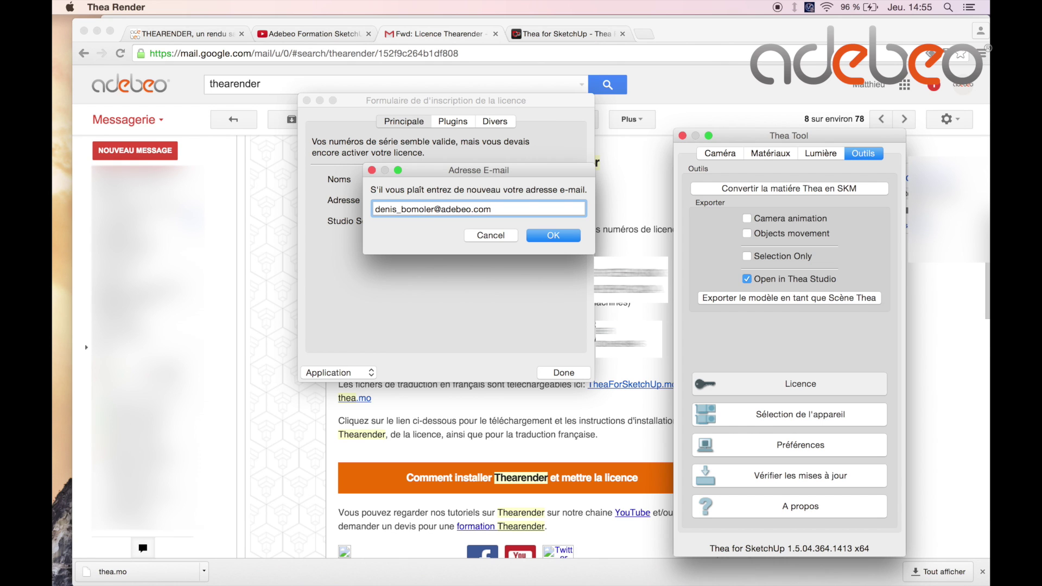
{"action": "left_click", "coordinate": [573, 237]}
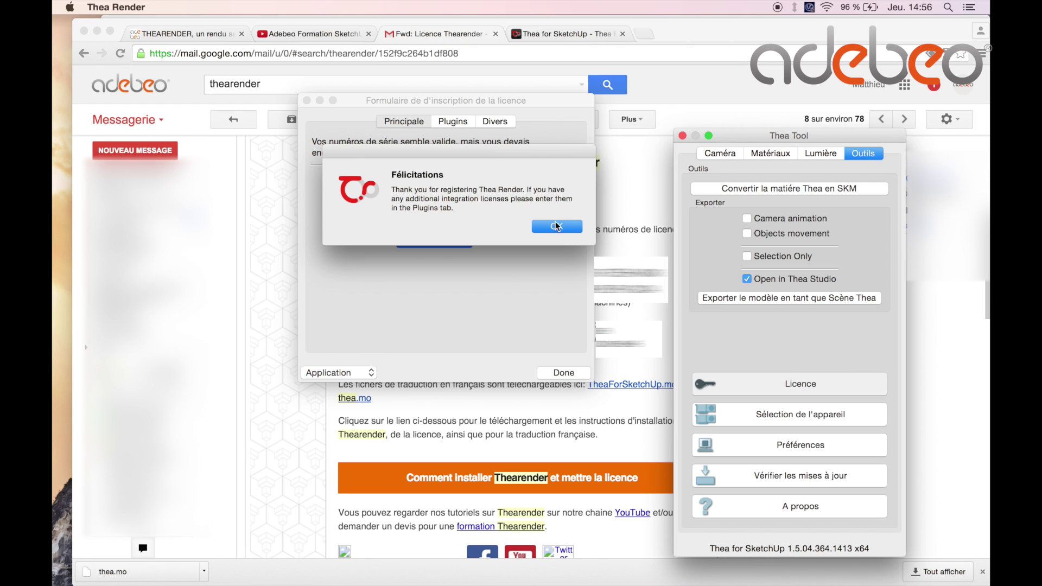
{"action": "left_click", "coordinate": [568, 229]}
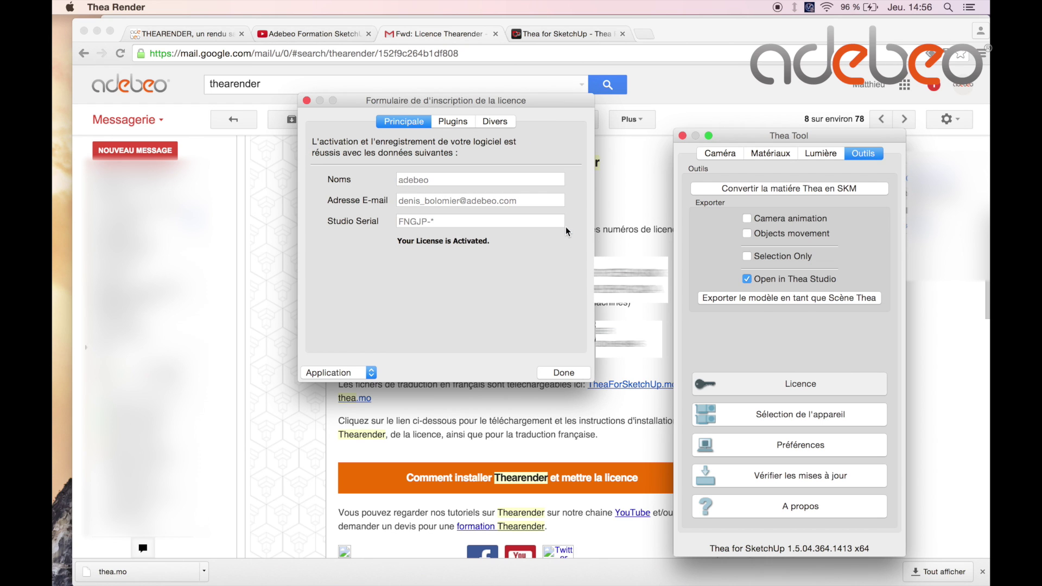
Close the licence form with Done and reopen the Thea Tool panel.
{"action": "left_click", "coordinate": [567, 374]}
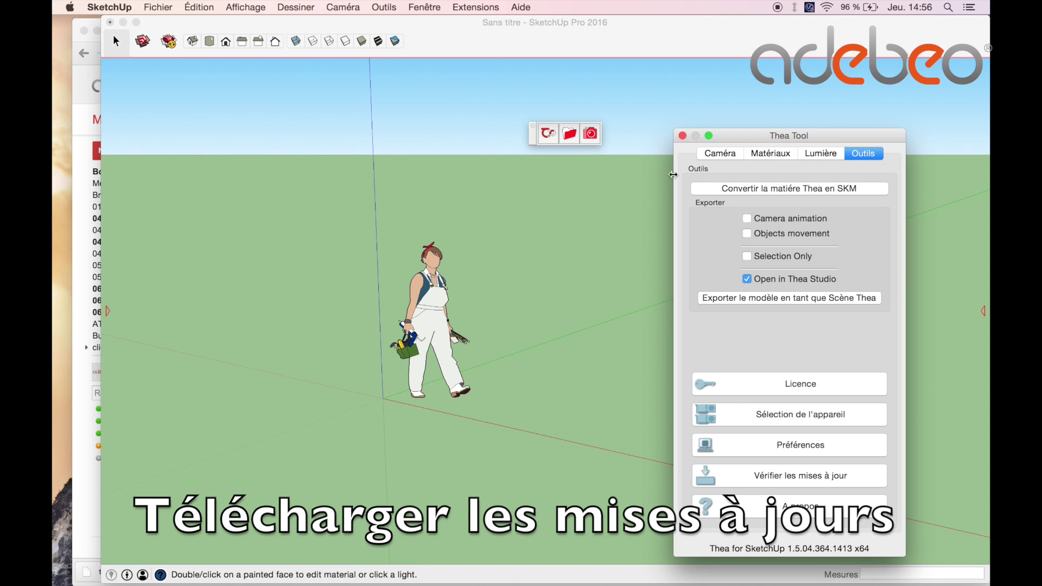
{"action": "left_click", "coordinate": [682, 136]}
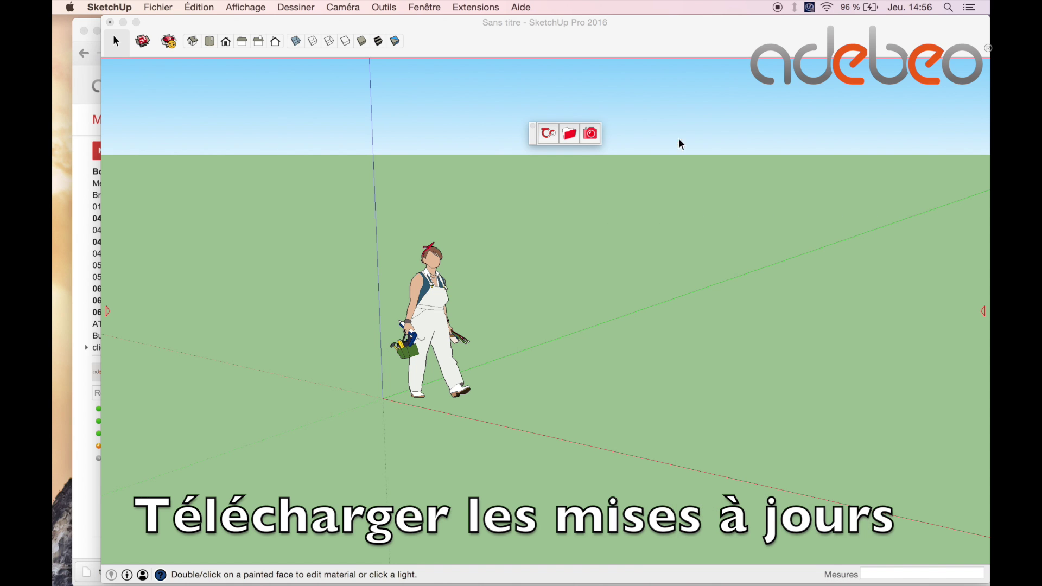
{"action": "left_click", "coordinate": [549, 133]}
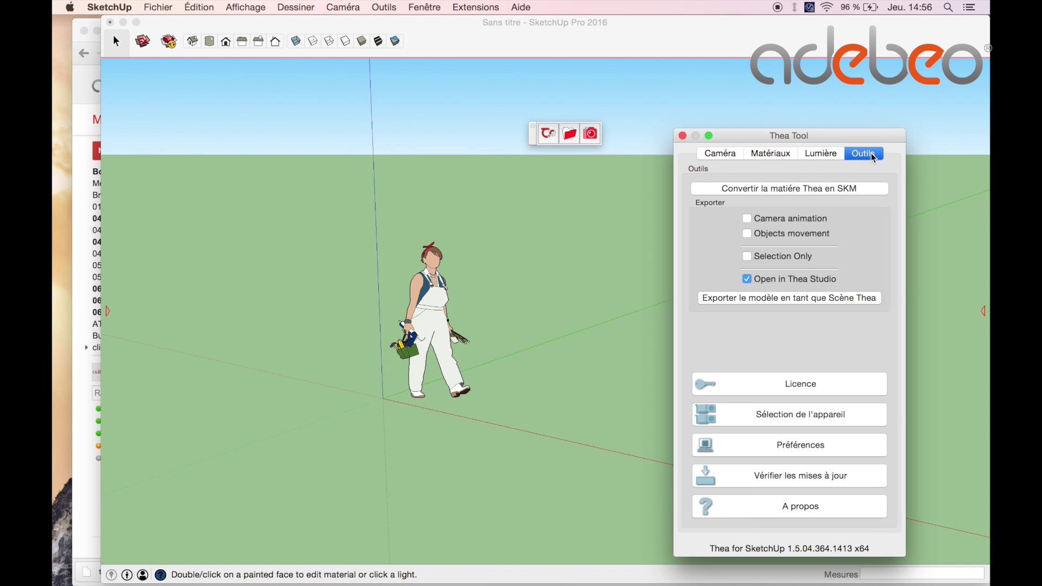
Move the Thea Tool panel and run Vérifier les mises à jour to list 82 available items.
{"action": "left_click_drag", "start_coordinate": [859, 143], "coordinate": [845, 75]}
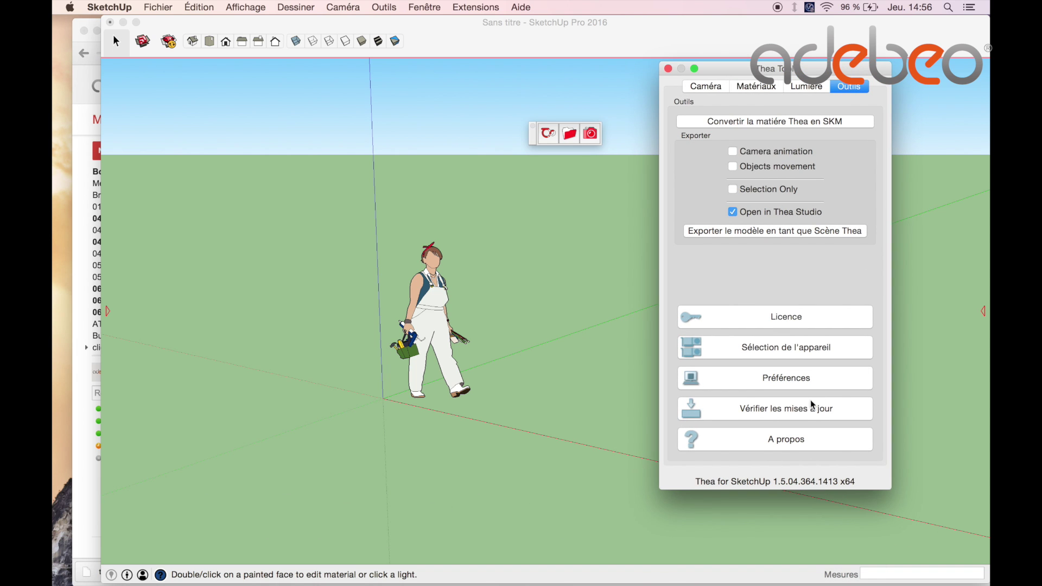
{"action": "left_click", "coordinate": [806, 414]}
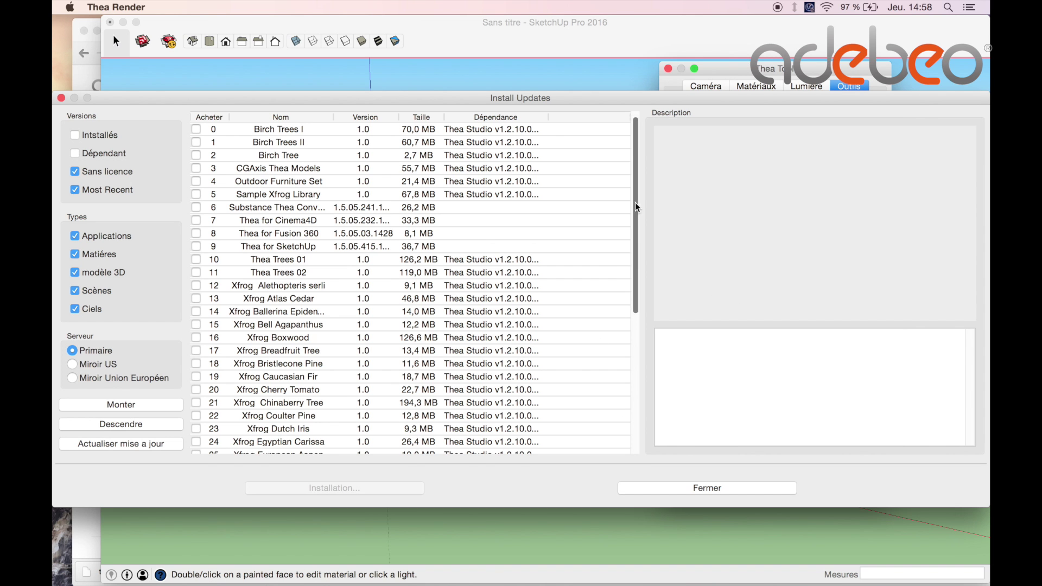
Inspect the Thea for Cinema4D entry and hide application entries from the update list.
{"action": "left_click_drag", "start_coordinate": [637, 208], "coordinate": [636, 185]}
{"action": "left_click", "coordinate": [270, 223]}
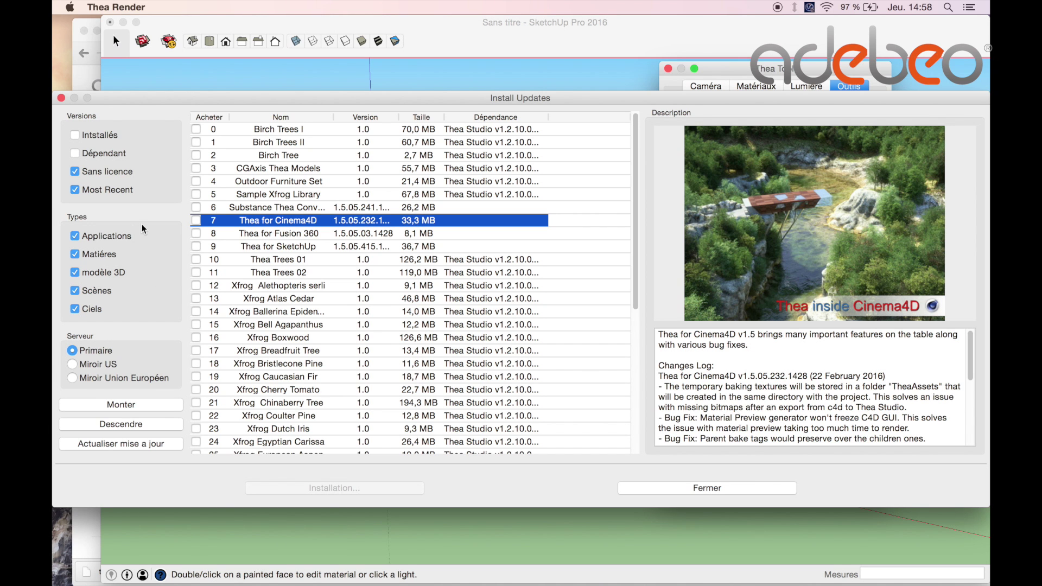
{"action": "left_click", "coordinate": [83, 239]}
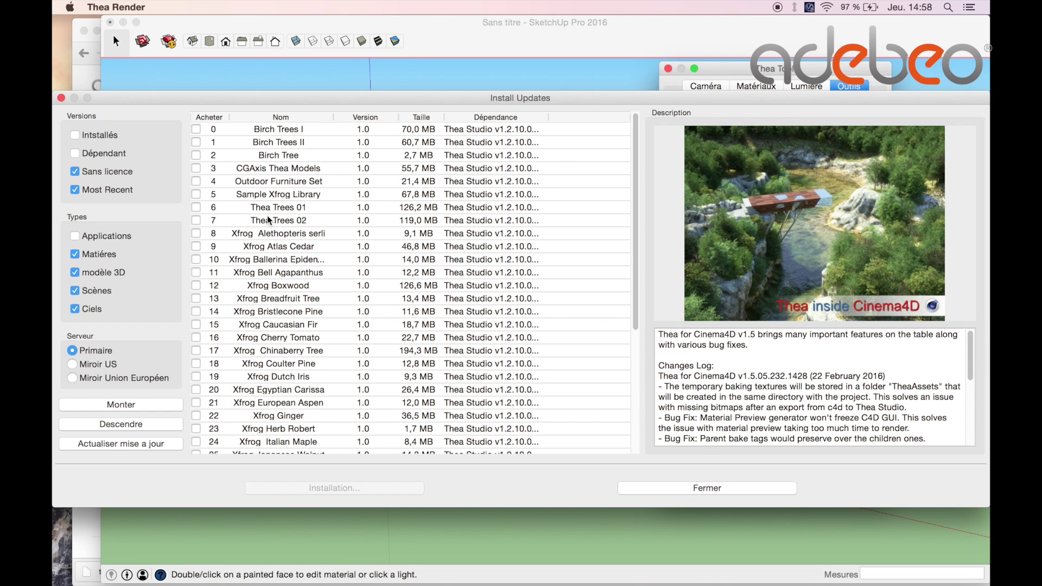
Tick the content packs from Birch Trees I to Xfrog Boxwood and start their installation.
{"action": "left_click", "coordinate": [196, 129]}
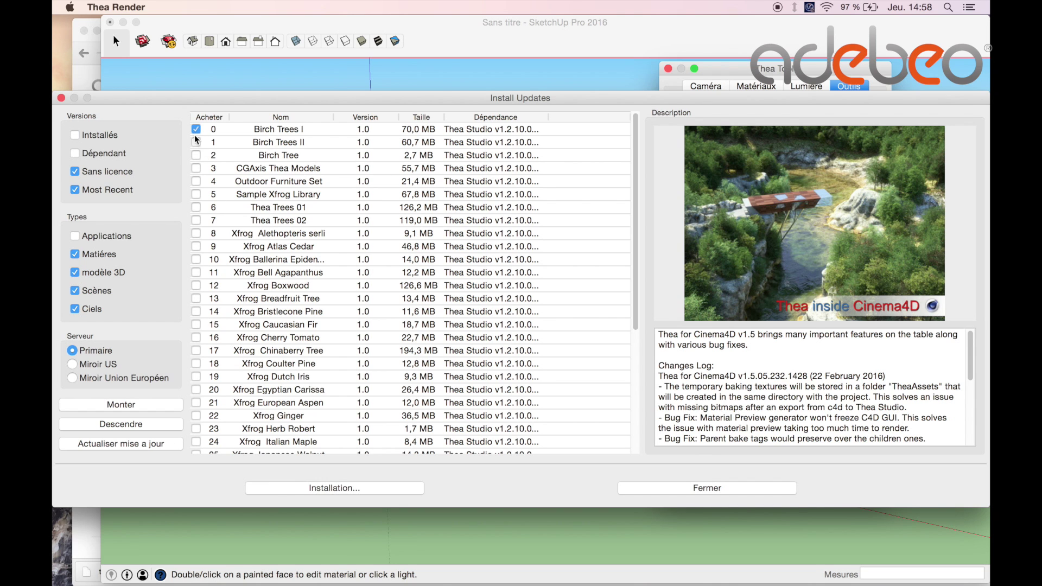
{"action": "left_click", "coordinate": [196, 142]}
{"action": "left_click", "coordinate": [196, 156]}
{"action": "left_click", "coordinate": [198, 169]}
{"action": "left_click", "coordinate": [198, 180]}
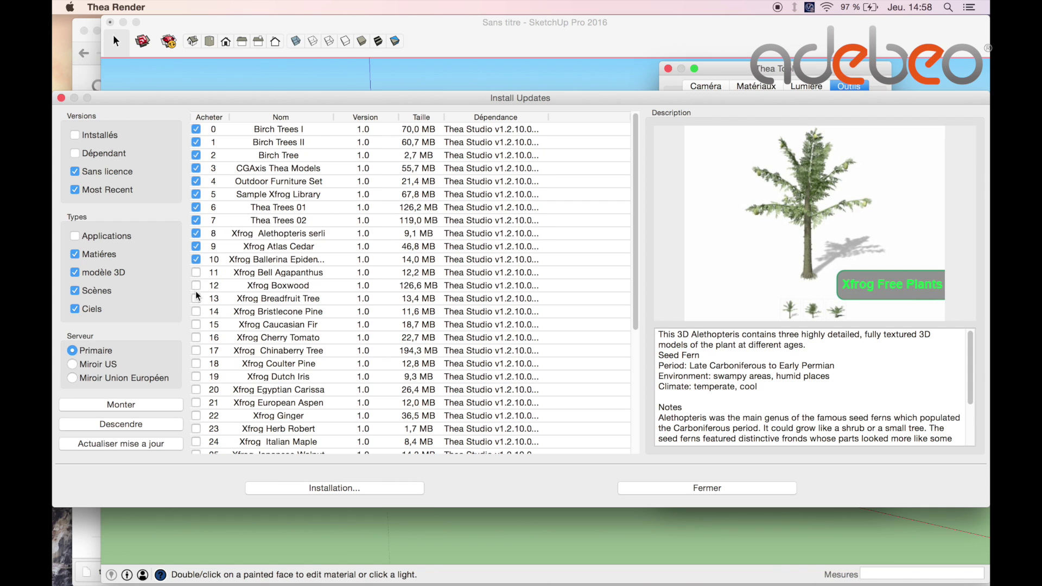
{"action": "left_click", "coordinate": [196, 286]}
{"action": "left_click", "coordinate": [195, 273]}
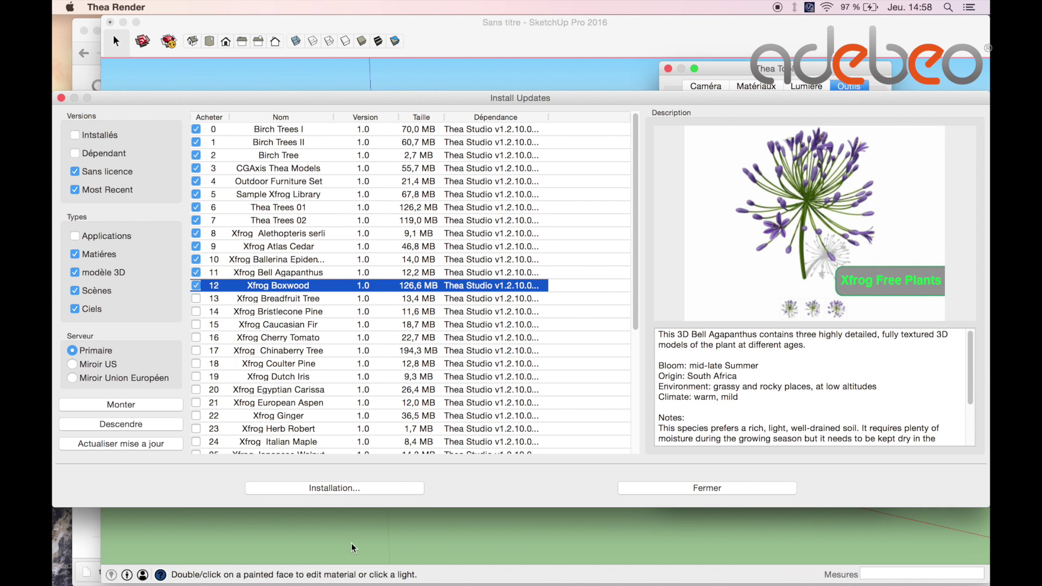
{"action": "left_click", "coordinate": [340, 489]}
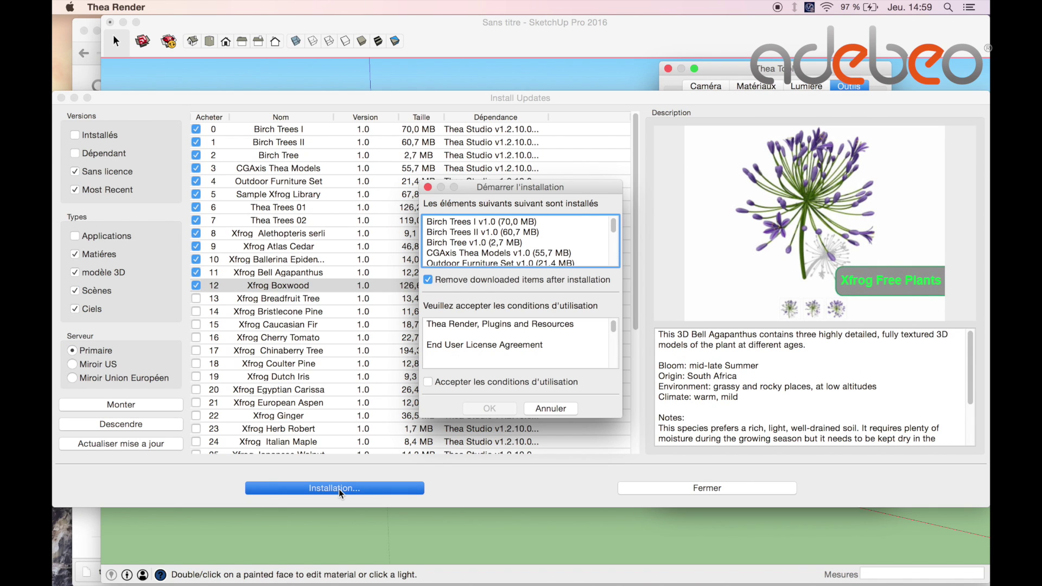
Accept the terms of use, then browse the Thea library to the Leather materials.
{"action": "left_click", "coordinate": [428, 383]}
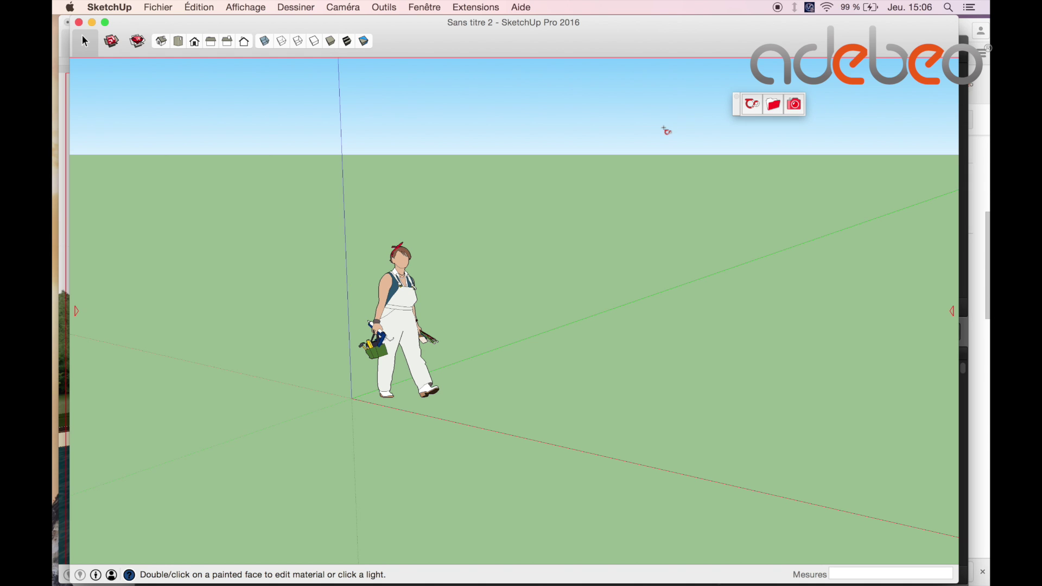
{"action": "left_click", "coordinate": [779, 104]}
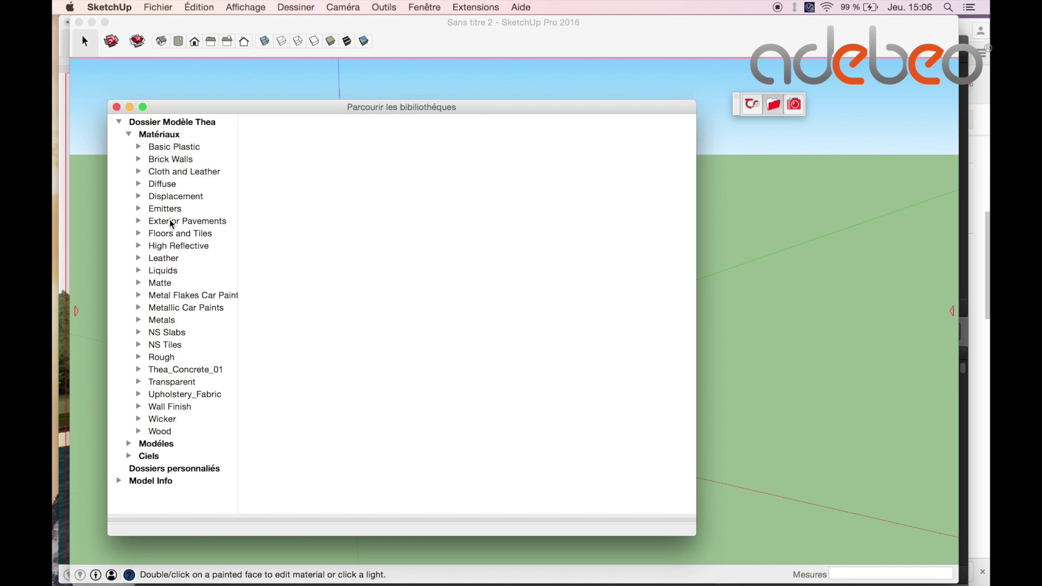
{"action": "left_click", "coordinate": [167, 258]}
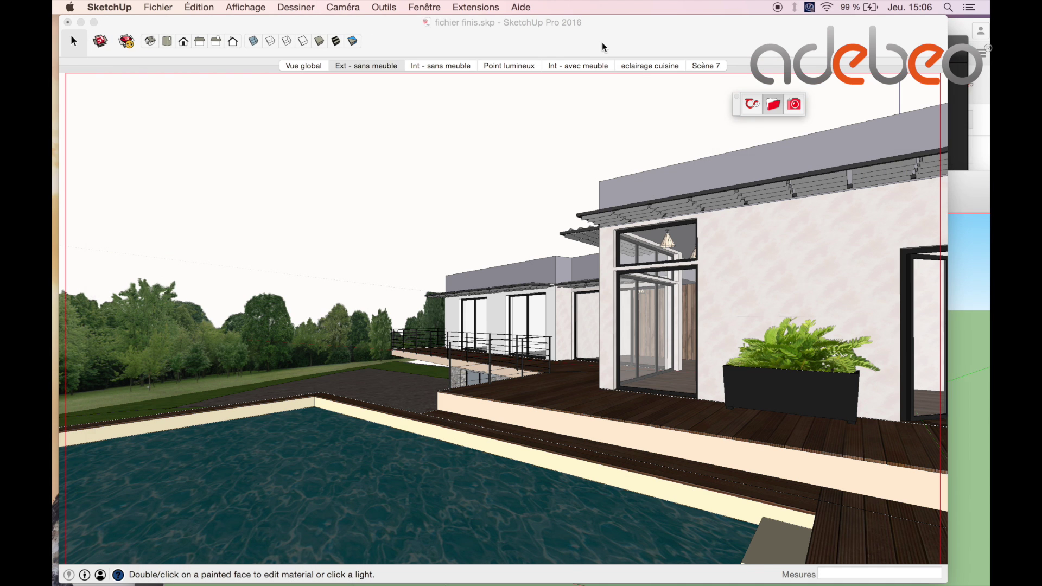
Place the CMan0018 man model from the Thea people library on the deck by the planter.
{"action": "left_click", "coordinate": [604, 48]}
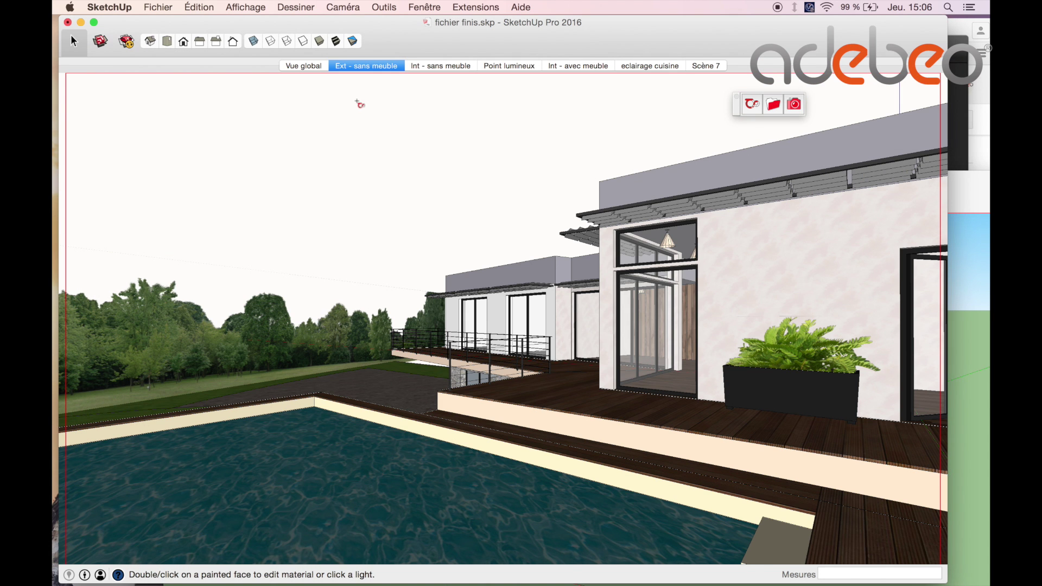
{"action": "left_click", "coordinate": [775, 107]}
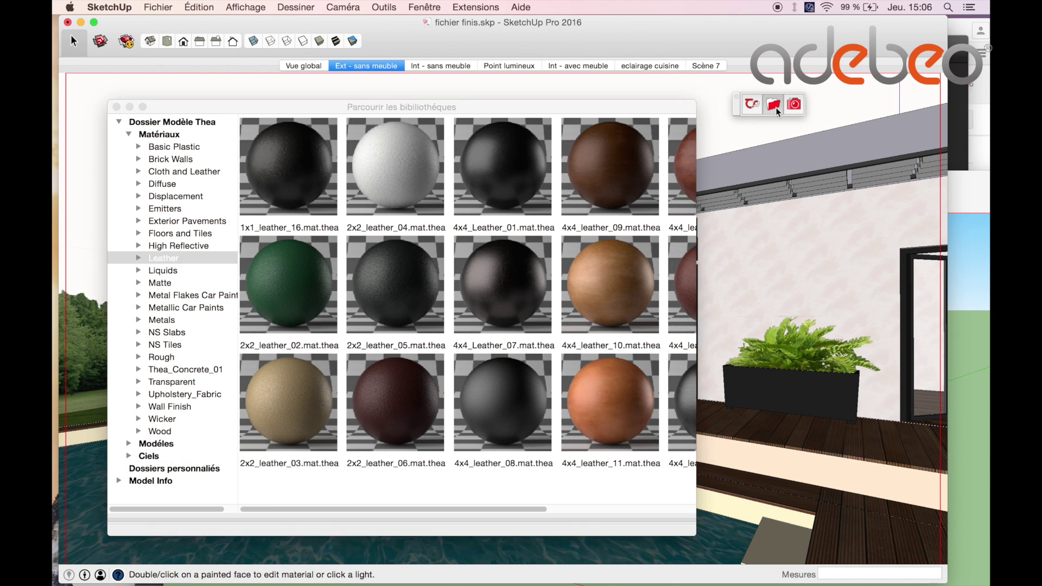
{"action": "left_click", "coordinate": [128, 136]}
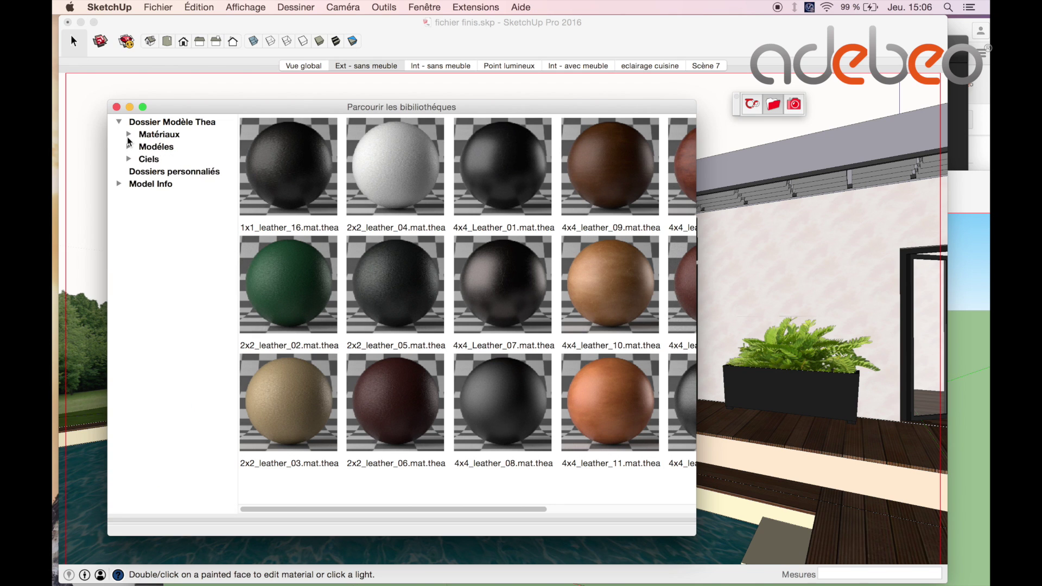
{"action": "left_click", "coordinate": [128, 147]}
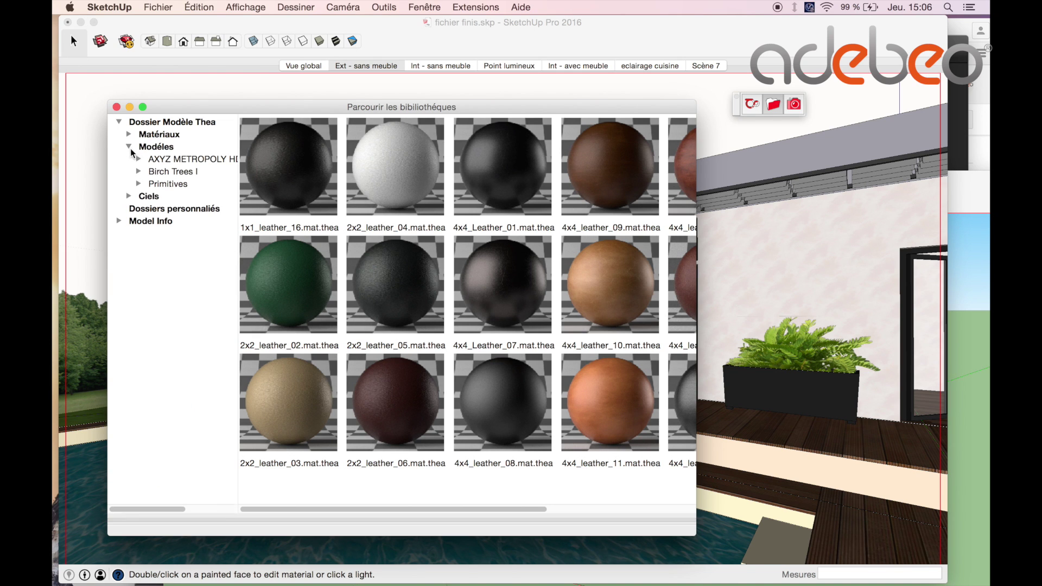
{"action": "left_click", "coordinate": [163, 161]}
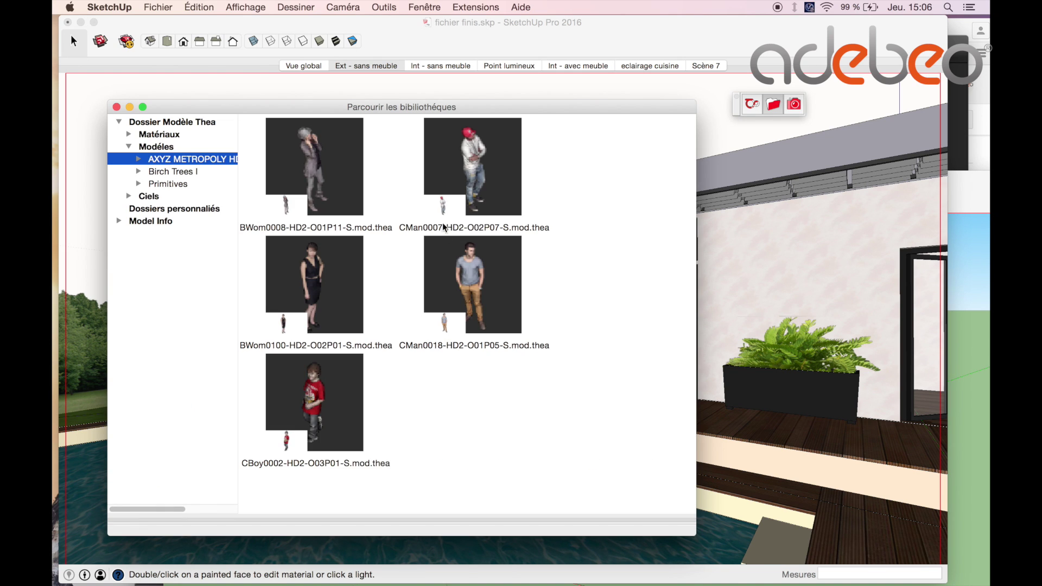
{"action": "left_click", "coordinate": [475, 311]}
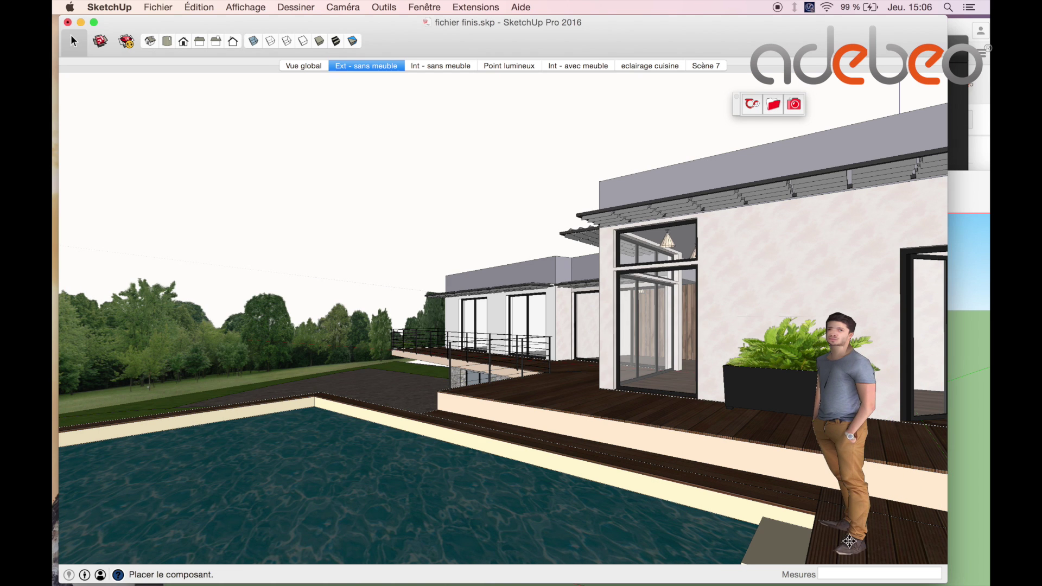
{"action": "left_click", "coordinate": [850, 542]}
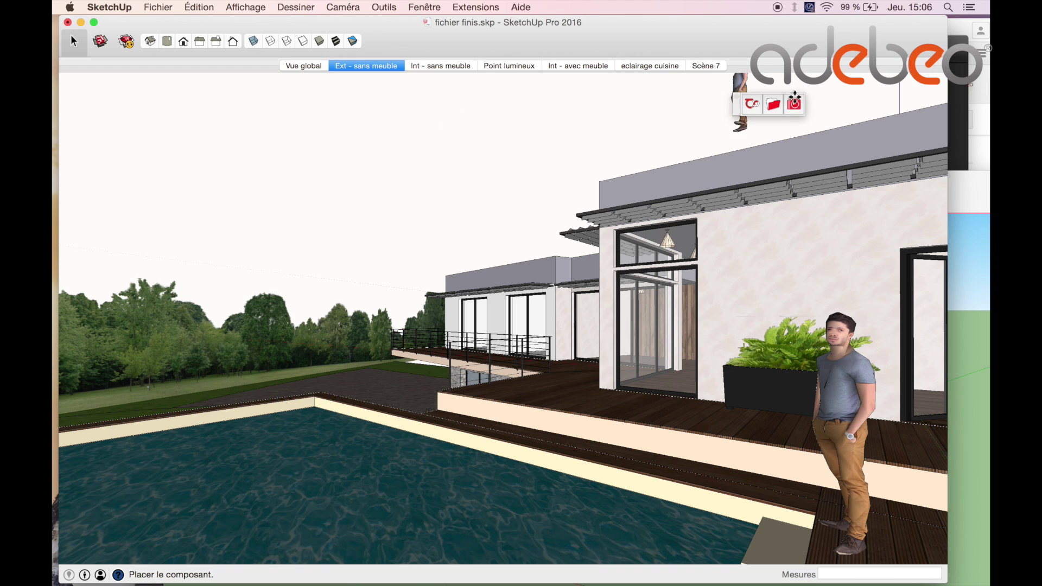
Place Birch_Tree_01_6m proxies by the tree line, then return to the Ext - sans meuble view.
{"action": "left_click", "coordinate": [773, 104]}
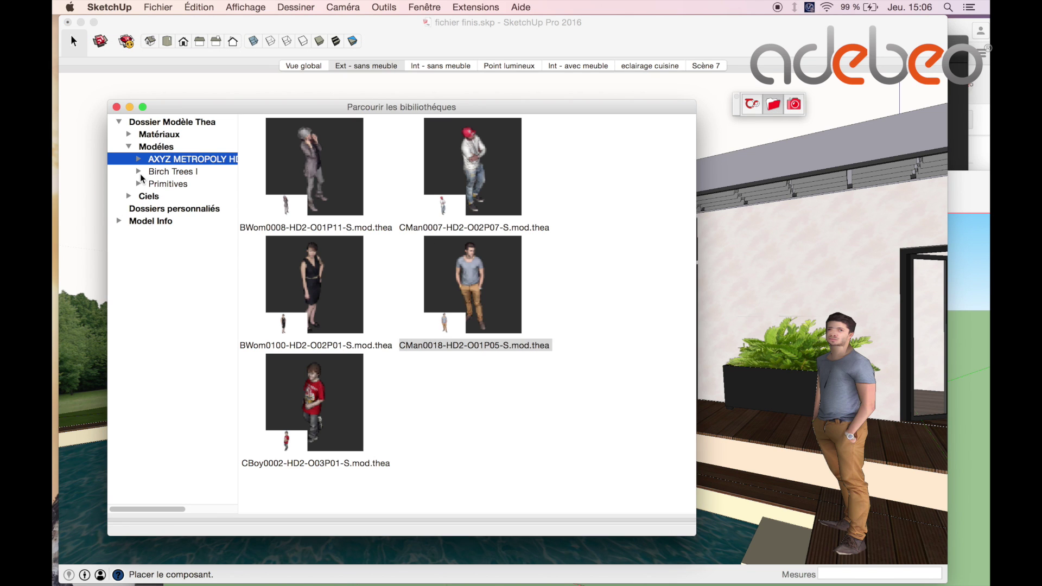
{"action": "left_click", "coordinate": [192, 173]}
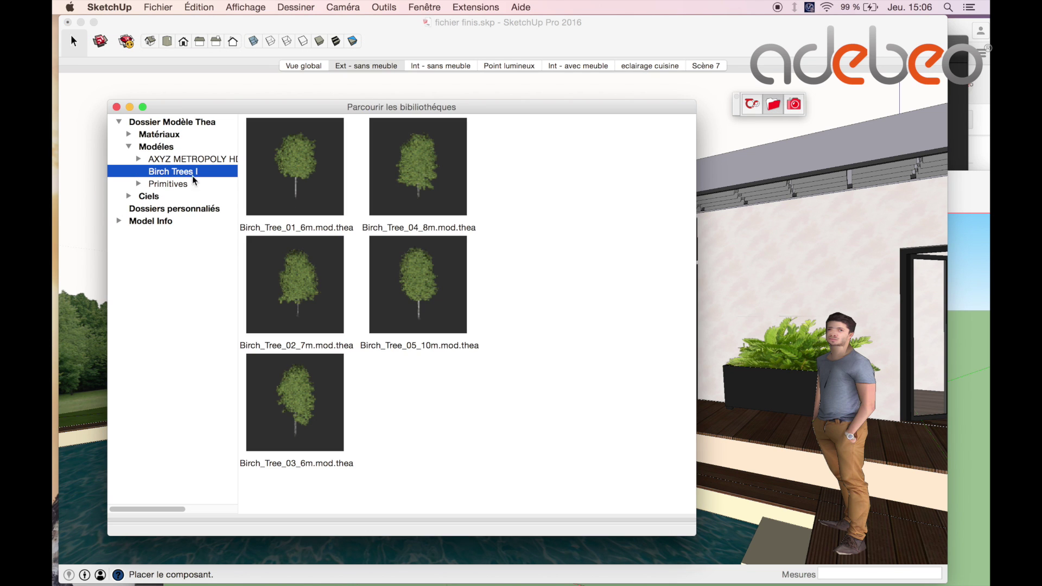
{"action": "left_click", "coordinate": [307, 190]}
{"action": "left_click", "coordinate": [129, 107]}
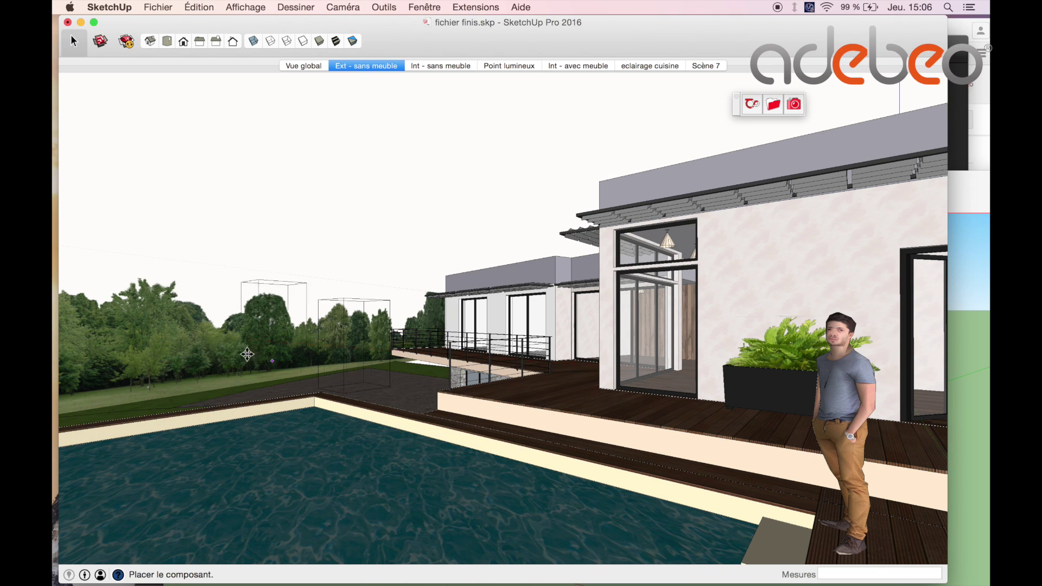
{"action": "middle_click_drag", "start_coordinate": [247, 355], "coordinate": [296, 526]}
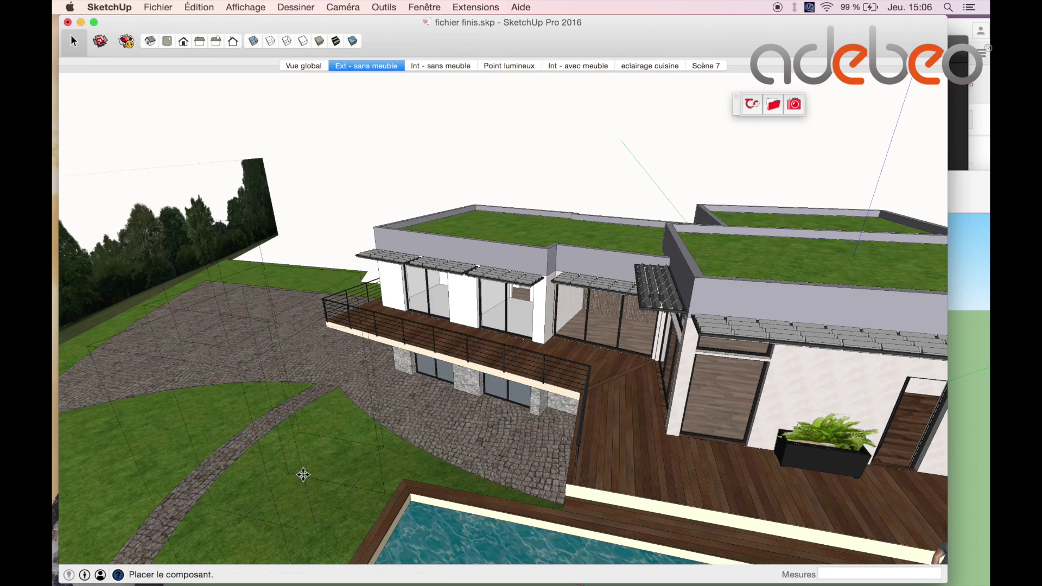
{"action": "middle_click_drag", "start_coordinate": [303, 475], "coordinate": [470, 302]}
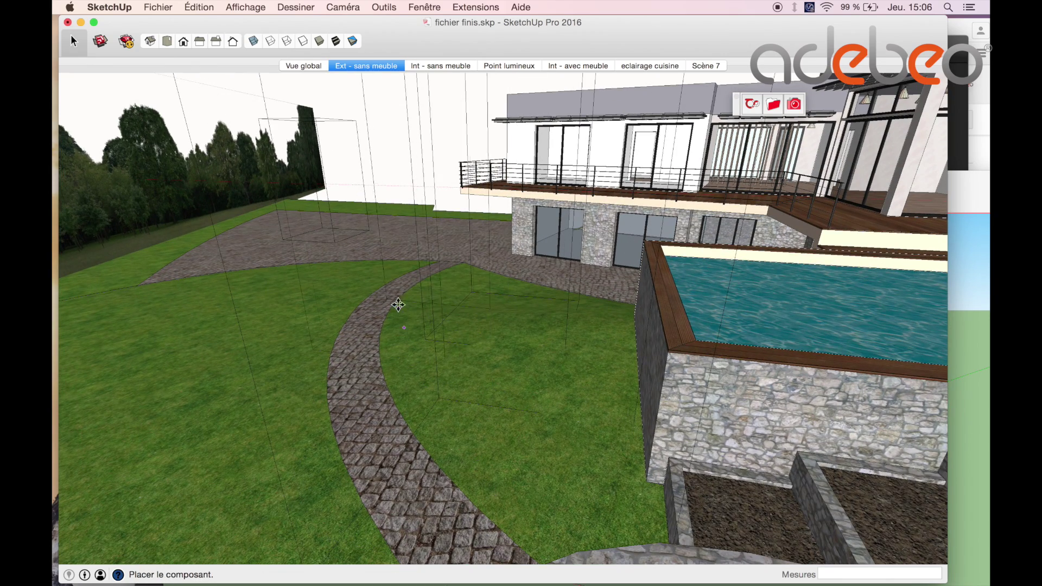
{"action": "left_click", "coordinate": [384, 68]}
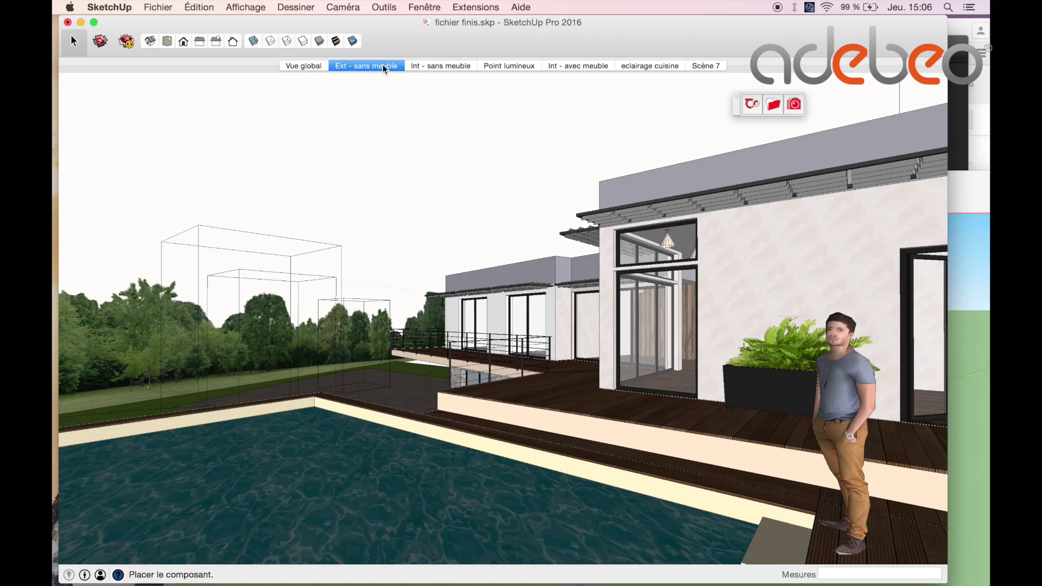
Set the scene sky to Sky_Cloudy from Ciels > HDRI-Hub in the Thea library.
{"action": "left_click", "coordinate": [774, 106]}
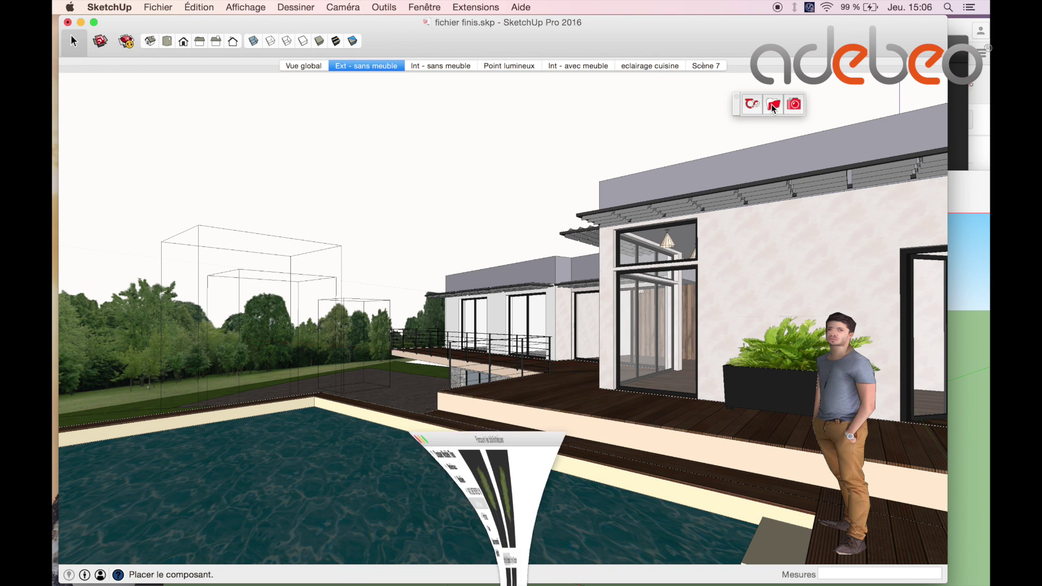
{"action": "left_click", "coordinate": [129, 196]}
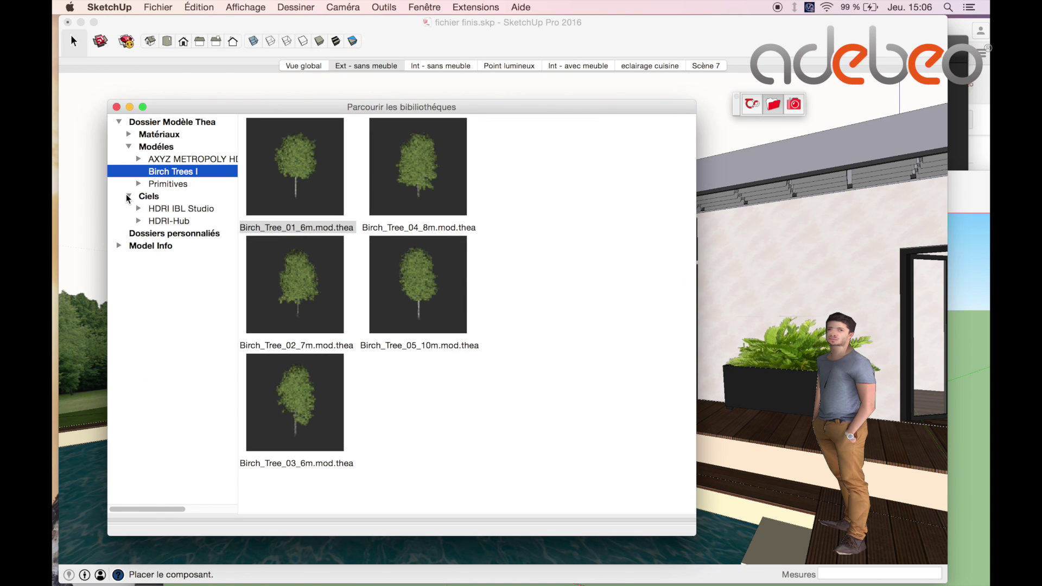
{"action": "left_click", "coordinate": [140, 220]}
{"action": "left_click", "coordinate": [183, 332]}
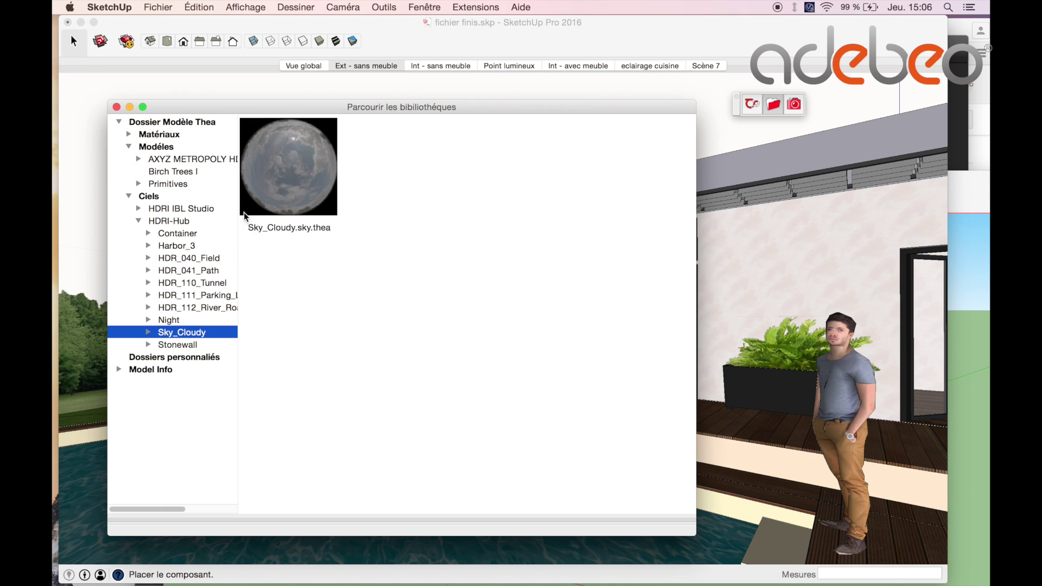
{"action": "left_click", "coordinate": [285, 198]}
{"action": "left_click", "coordinate": [116, 107]}
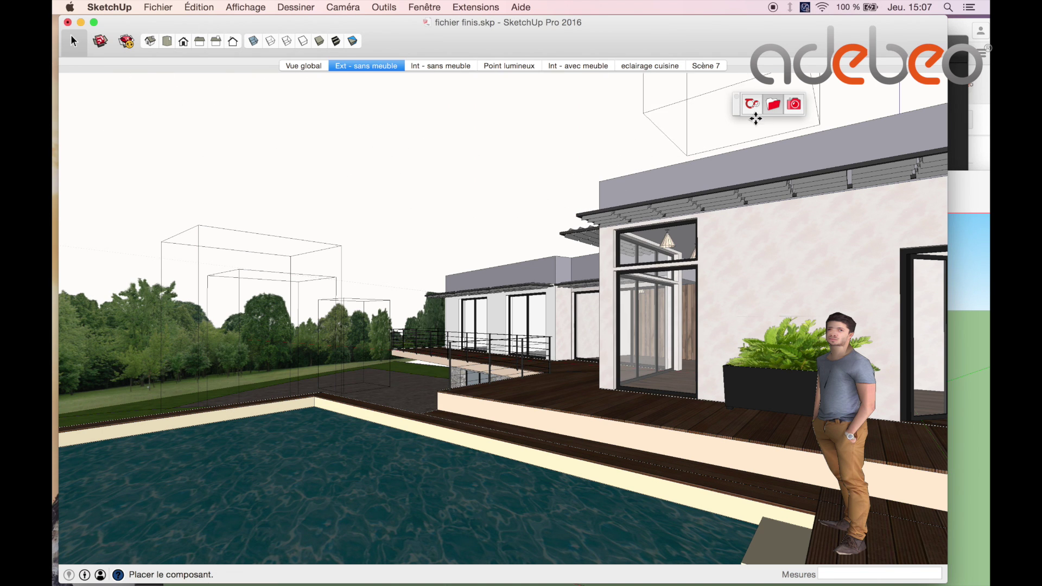
Render the pool house scene in the Thea render window and let it finish.
{"action": "left_click", "coordinate": [793, 107]}
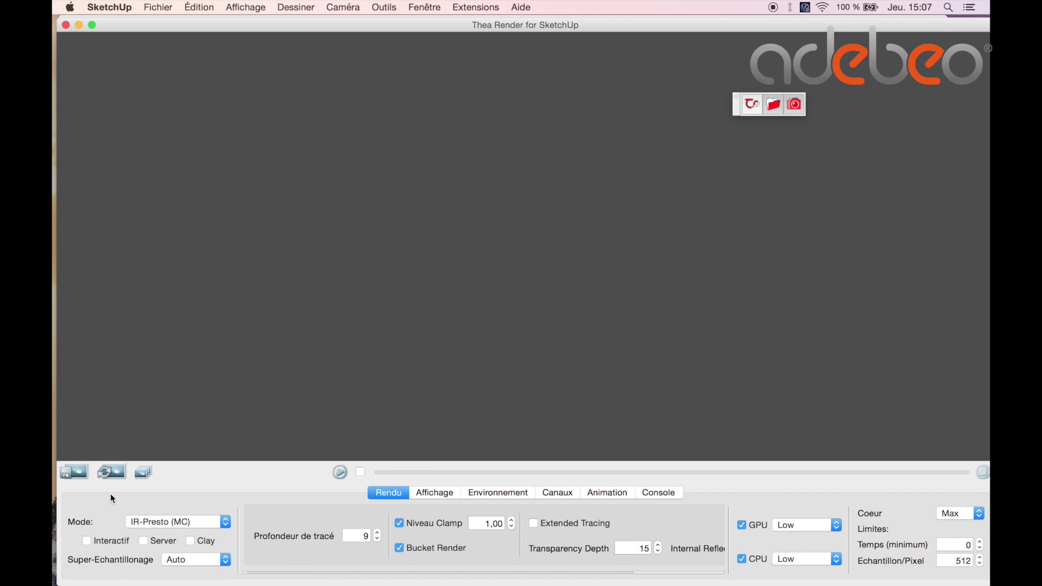
{"action": "left_click", "coordinate": [340, 472]}
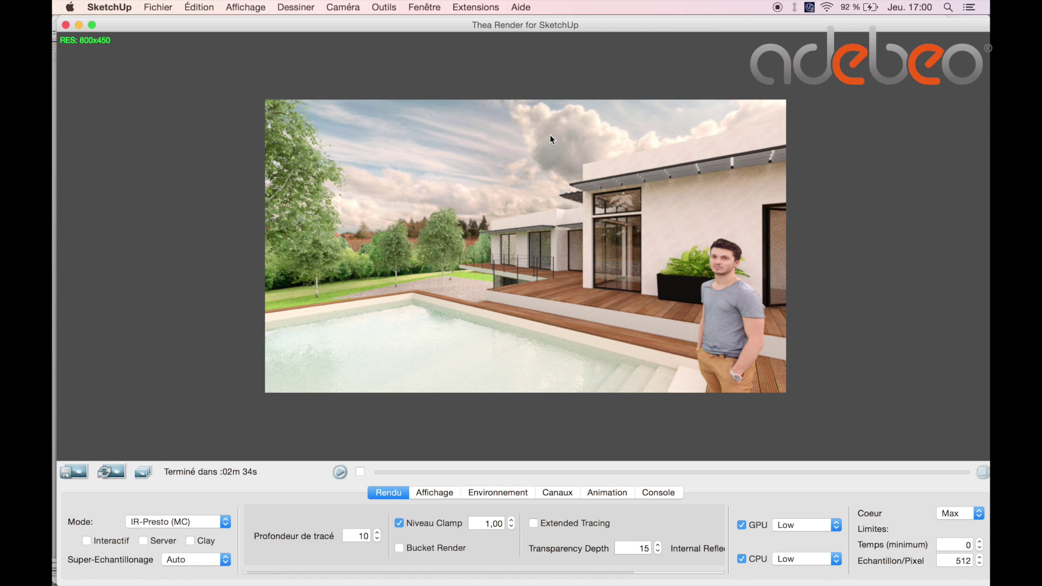
{"action": "mouse_move", "coordinate": [639, 582]}
Bring Chrome forward and scroll through the Adebeo Formation SketchUp playlists page.
{"action": "mouse_move", "coordinate": [545, 579]}
{"action": "left_click", "coordinate": [390, 575]}
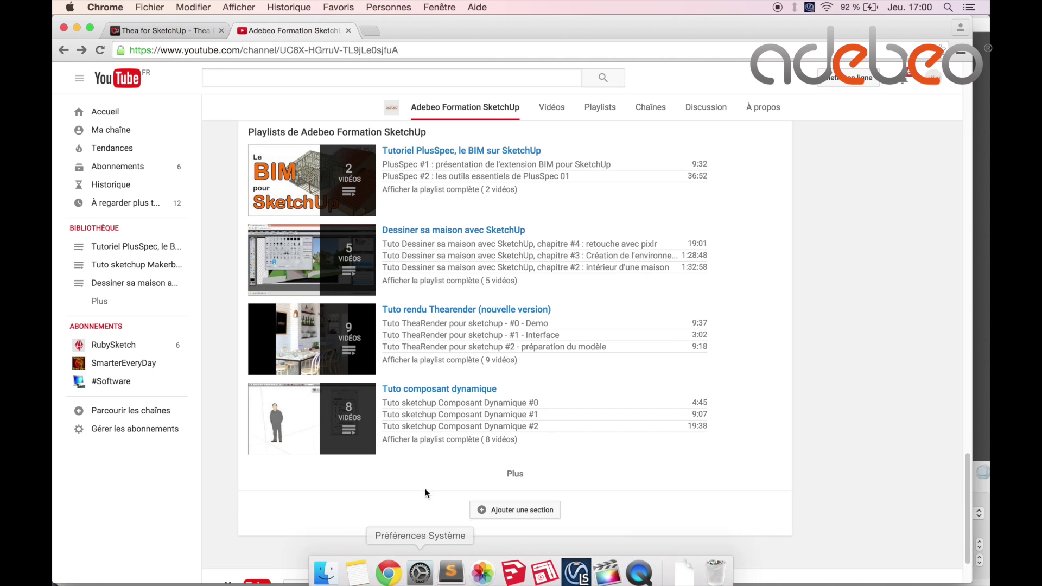
{"action": "scroll", "coordinate": [827, 176], "scroll_direction": "down", "scroll_amount": 3}
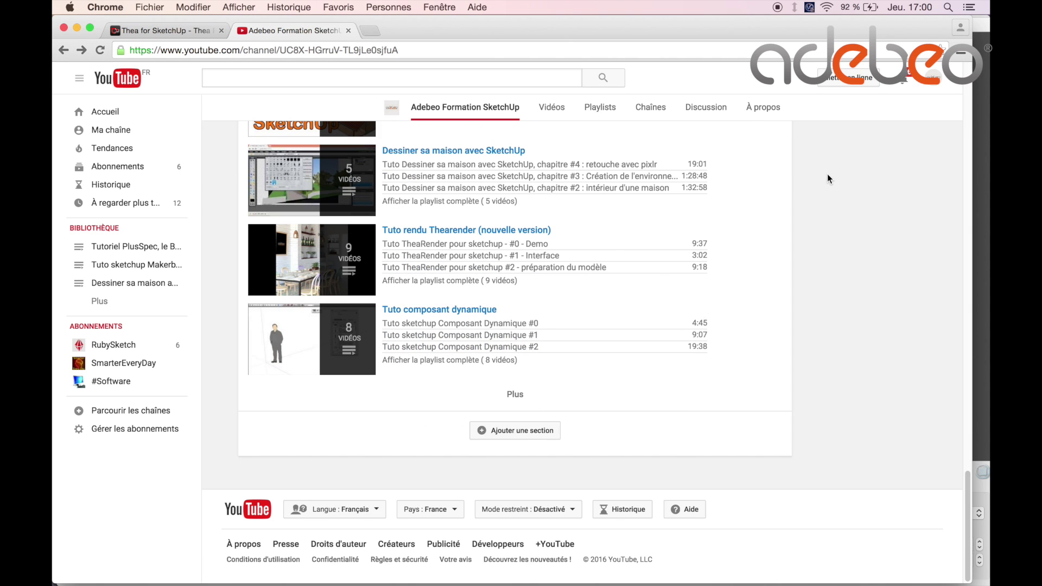
{"action": "scroll", "coordinate": [828, 175], "scroll_direction": "up", "scroll_amount": 2}
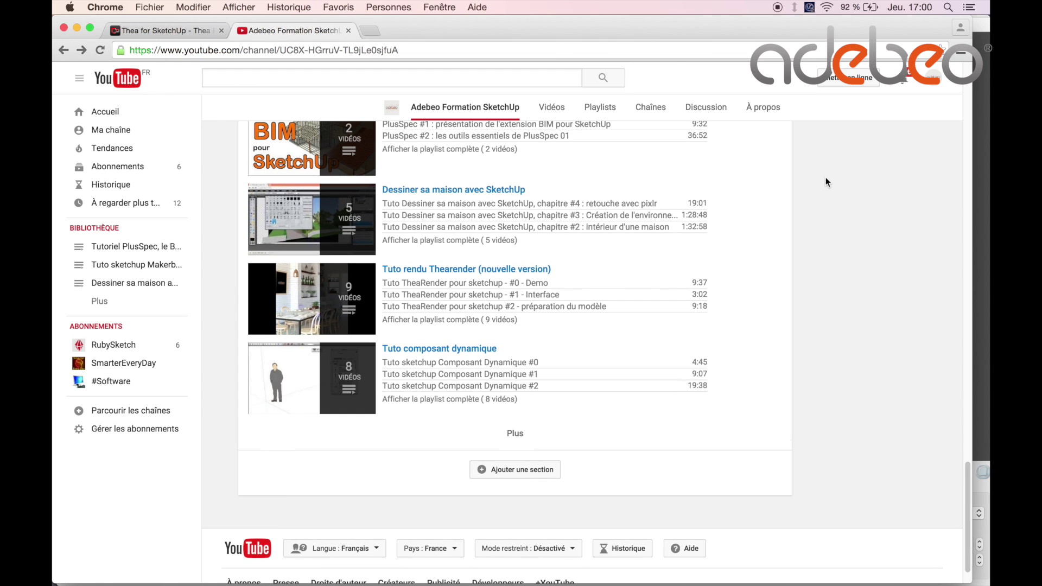